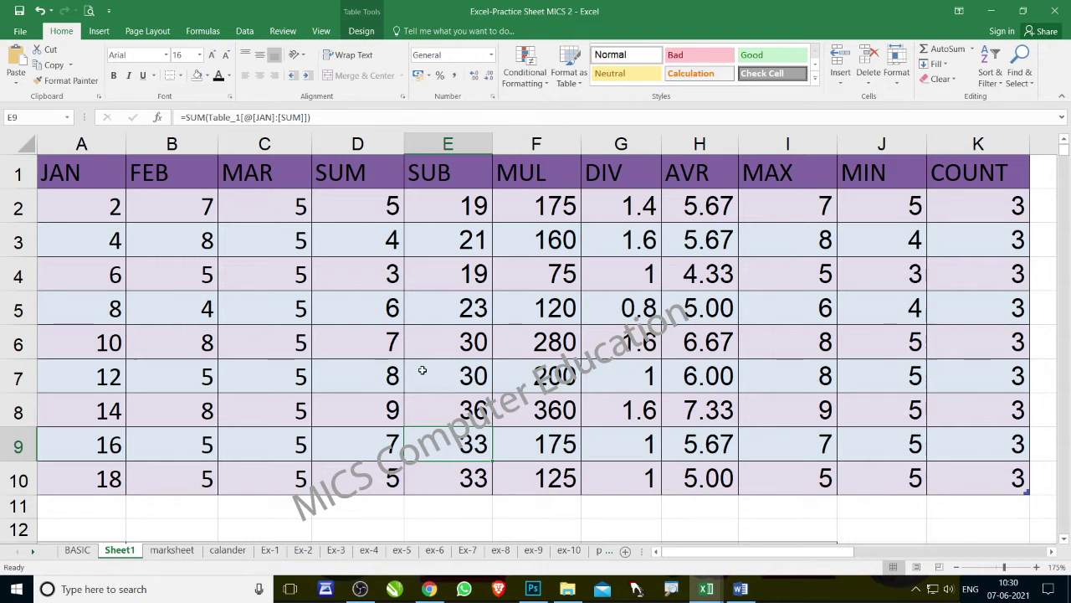
Step: Inspect the SUB, MUL, DIV, AVR and MAX formulas in row 2
click(475, 210)
click(515, 207)
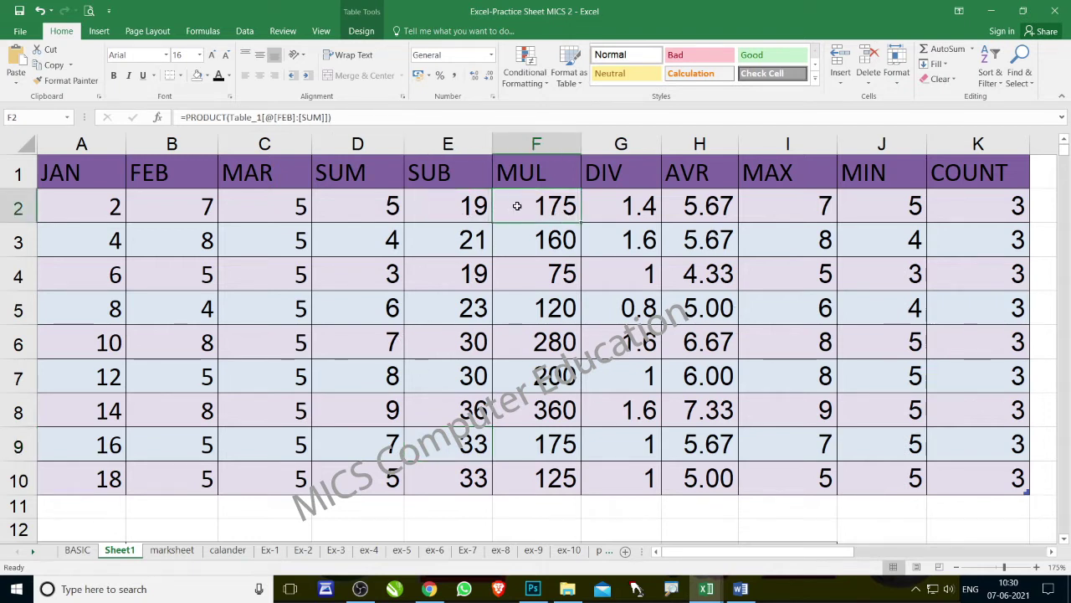
click(618, 212)
click(709, 207)
click(810, 201)
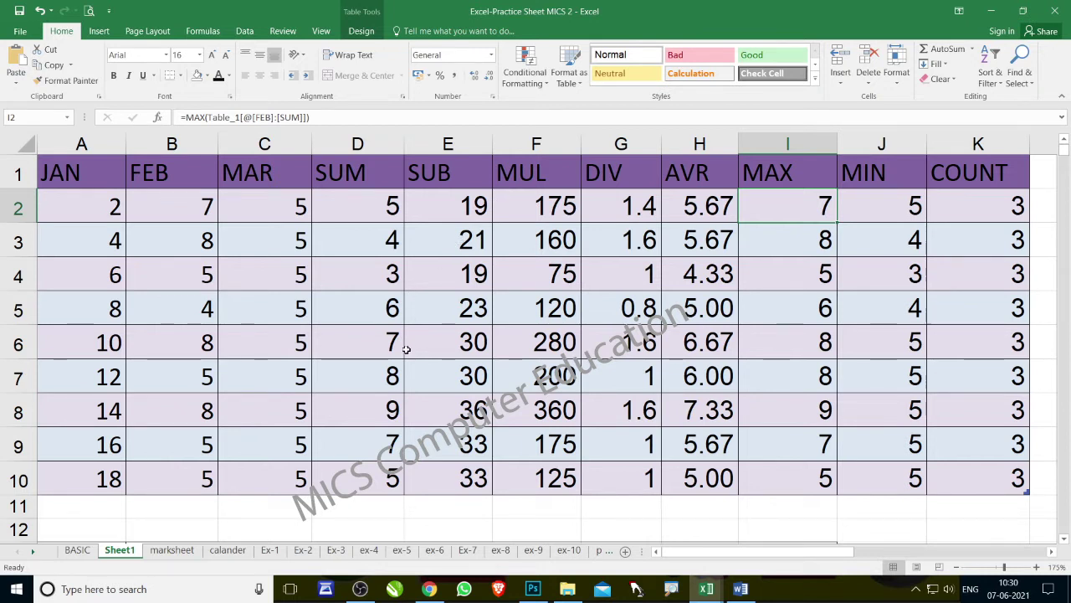
Step: Try filling month names down from JAN in A1, then undo to restore the numbers
scroll(406, 348, down, 1)
scroll(406, 348, down, 1)
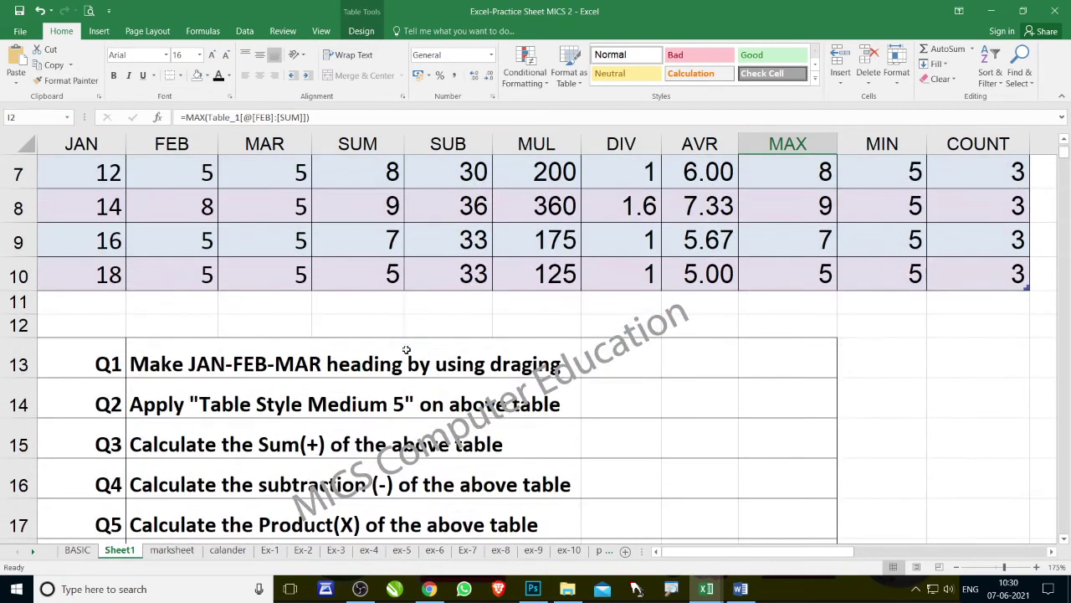
scroll(226, 400, down, 1)
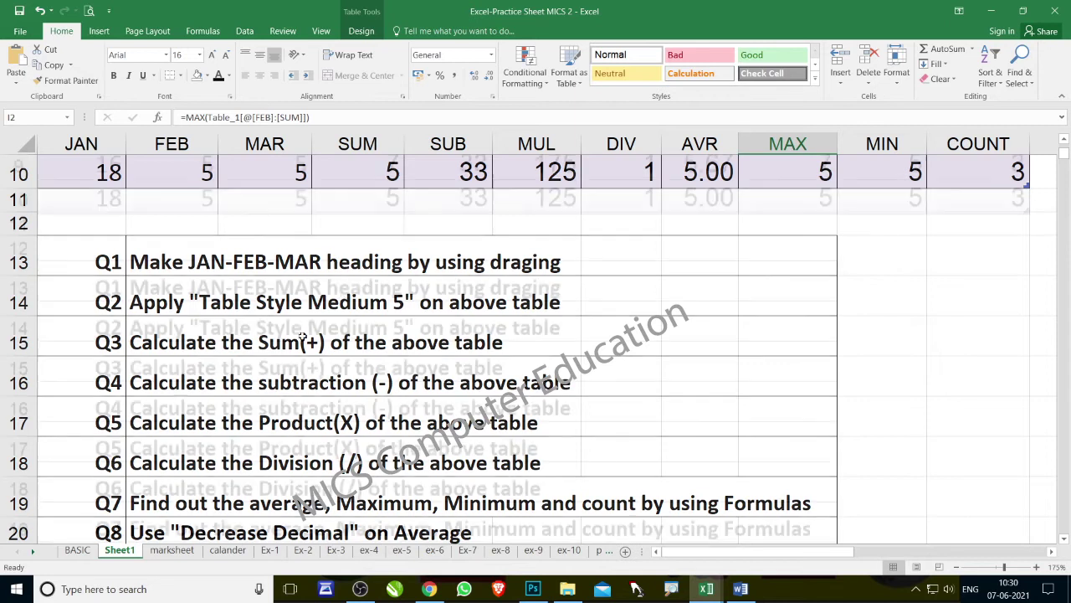
scroll(335, 293, up, 3)
click(76, 171)
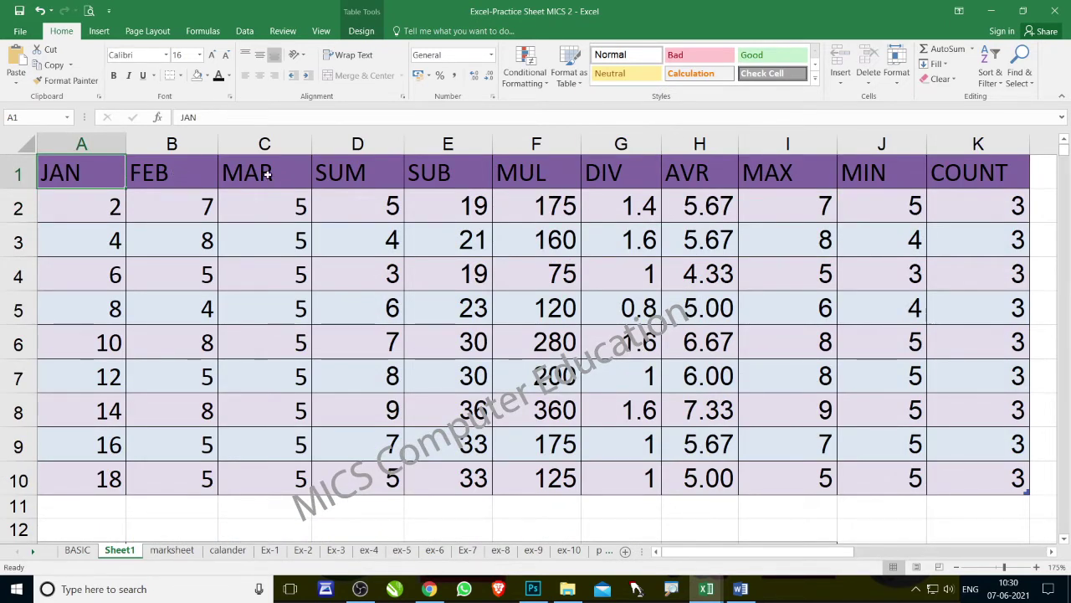
drag(126, 189, 113, 343)
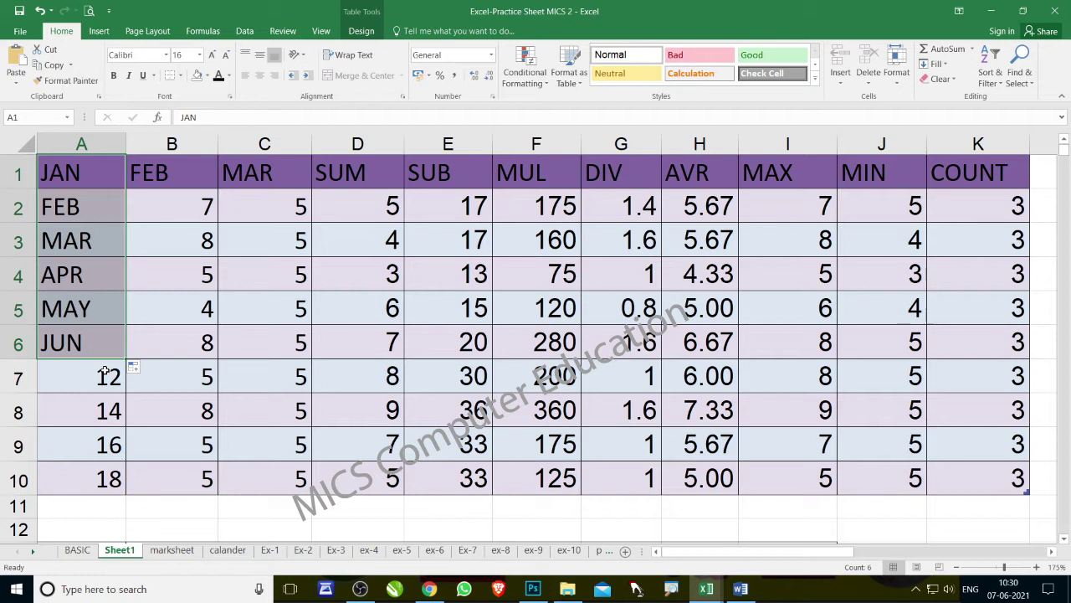
key(ctrl+z)
Step: Highlight the Q1 question text in row 13 below the table
scroll(142, 358, down, 1)
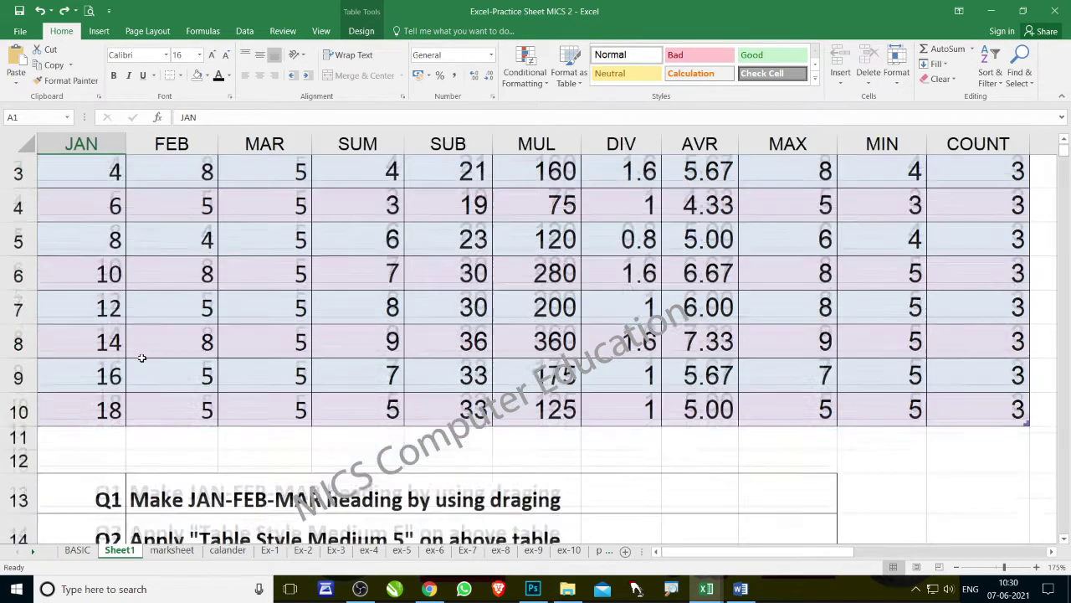
scroll(142, 355, down, 1)
drag(137, 361, 535, 368)
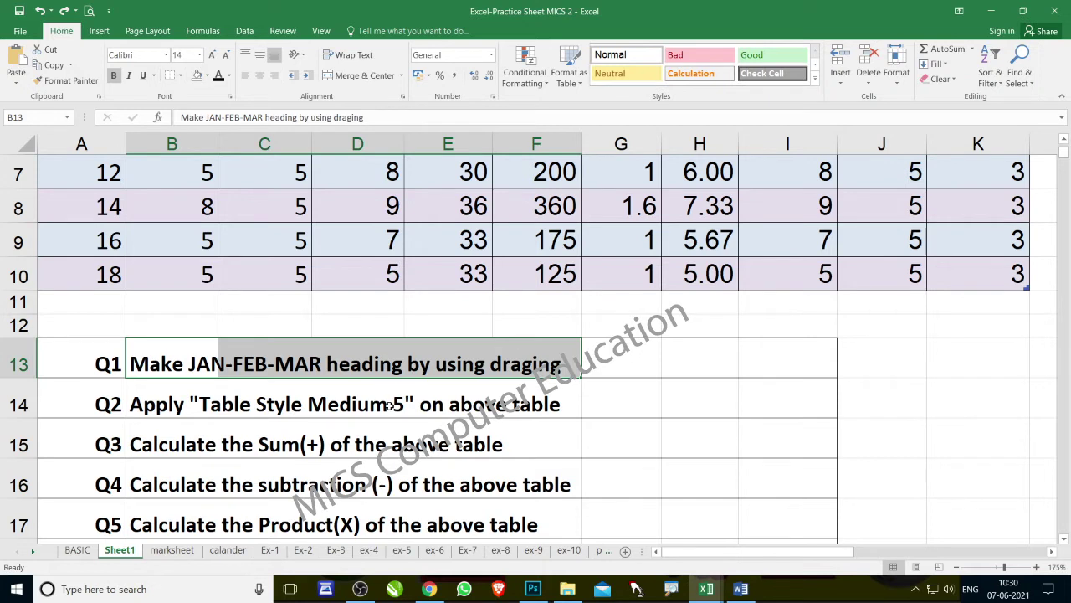
scroll(554, 439, up, 2)
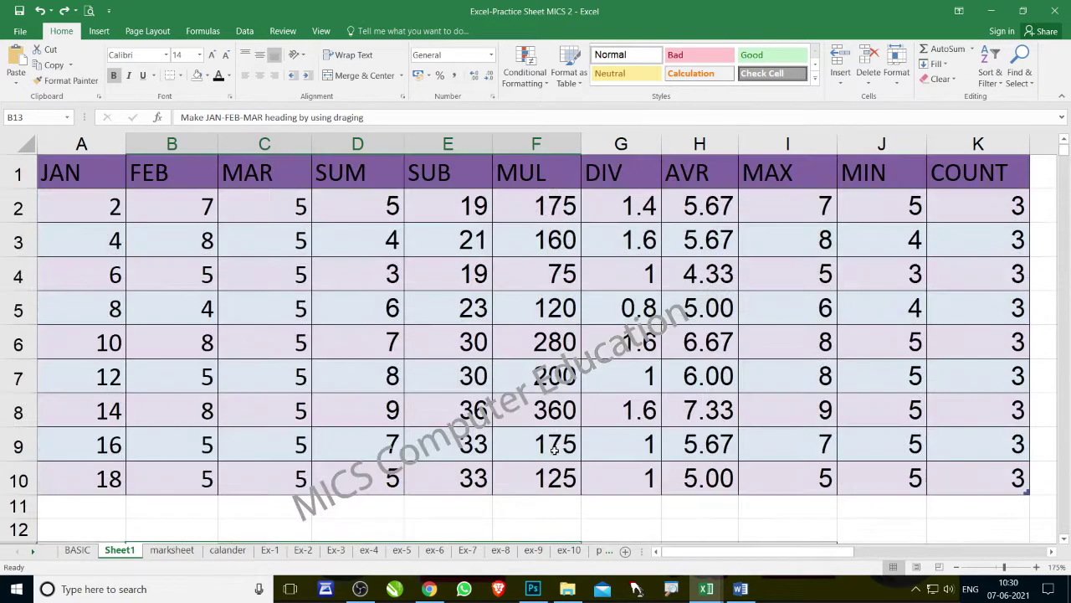
Step: Select the whole table from JAN to COUNT and browse the table style gallery
click(525, 298)
drag(58, 173, 968, 485)
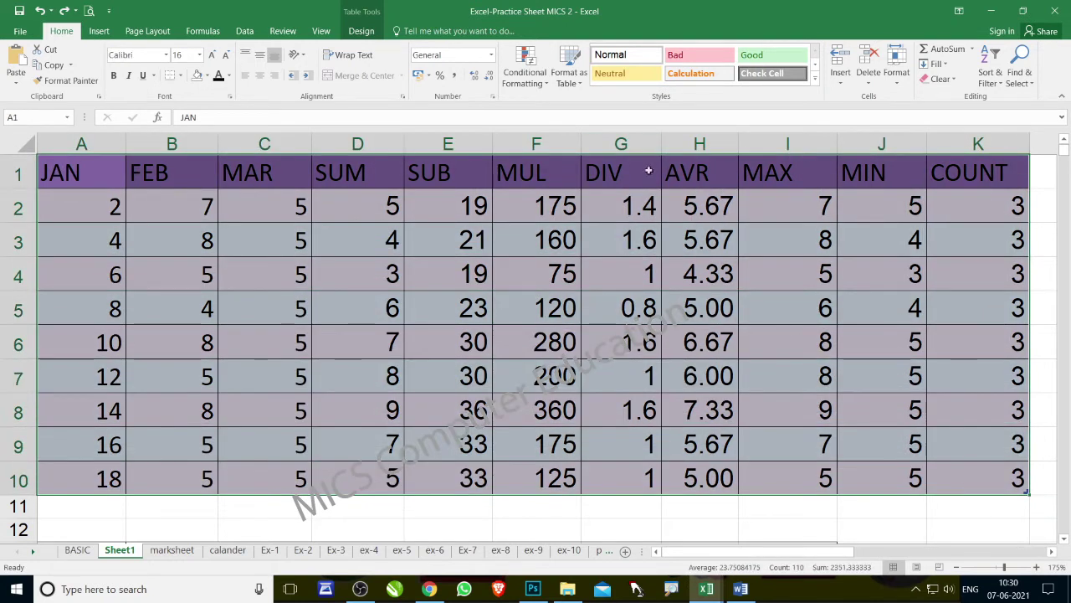
click(569, 83)
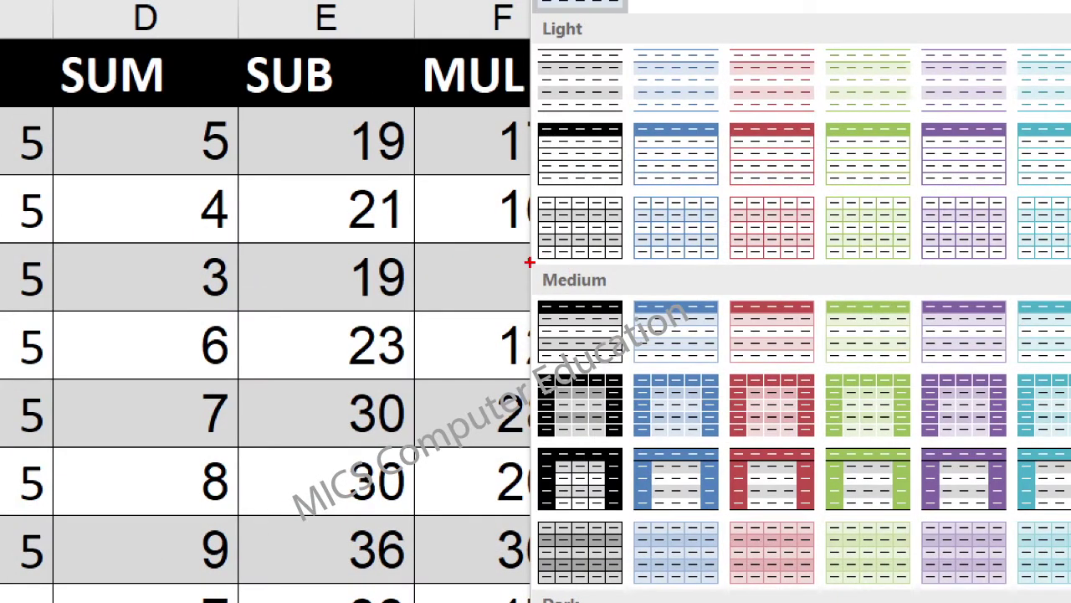
drag(529, 262, 628, 324)
drag(528, 246, 633, 310)
drag(537, 11, 626, 55)
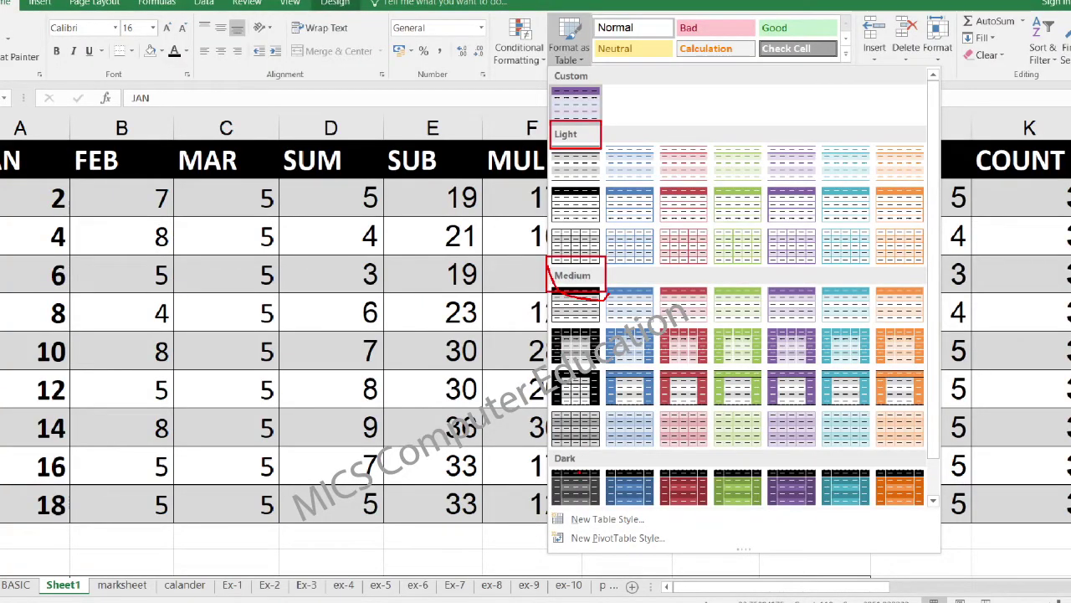
drag(546, 445, 591, 472)
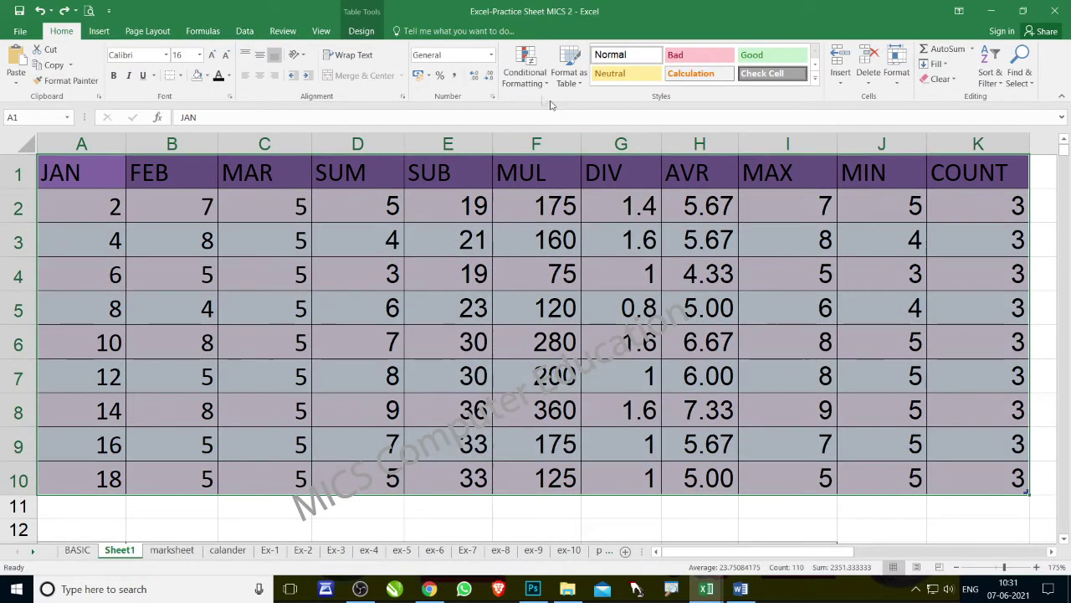
Step: Try the purple Table Style Medium 19, then switch to a light teal style
click(568, 72)
scroll(765, 377, down, 1)
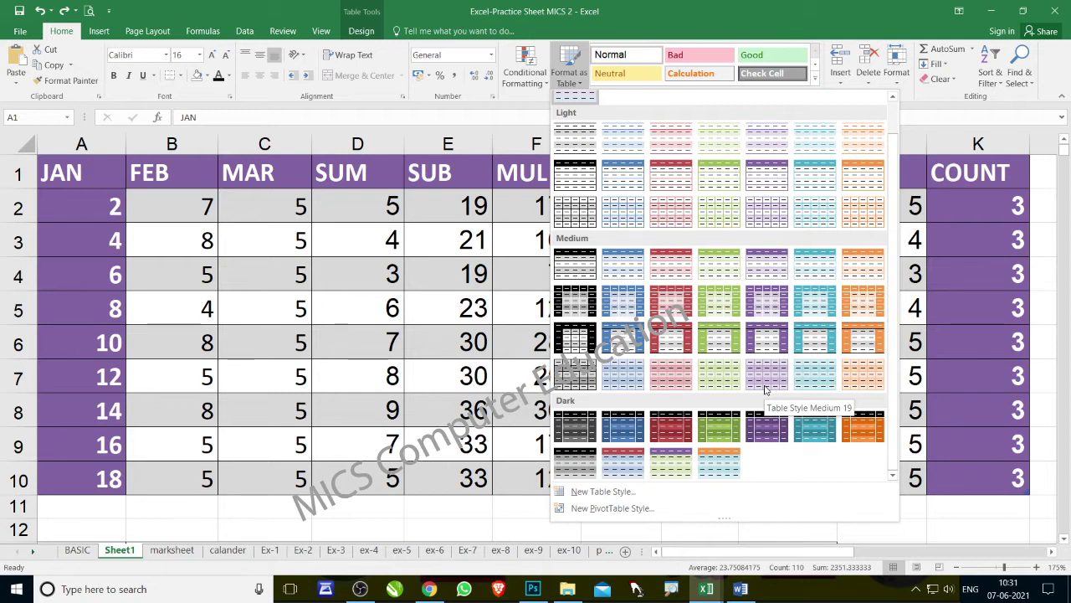
click(764, 381)
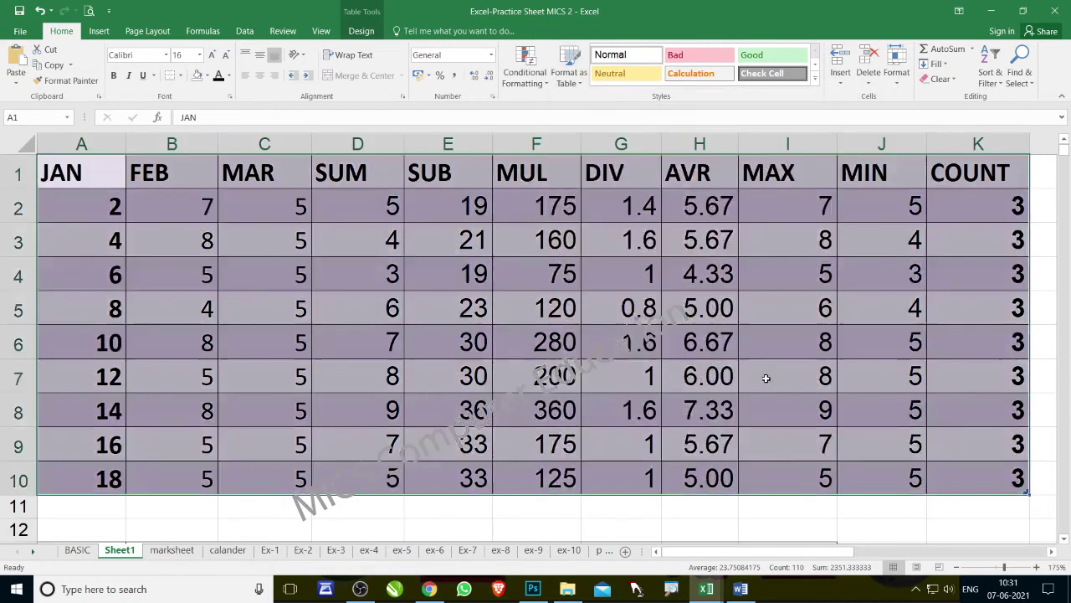
click(525, 73)
click(569, 74)
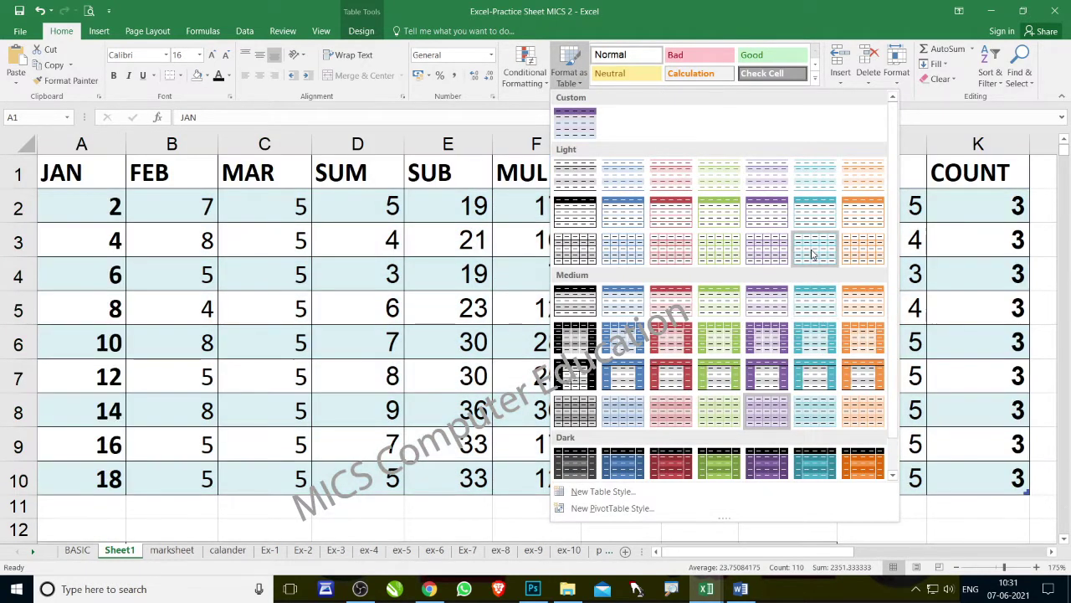
click(812, 249)
Step: Deselect the table, then apply the light blue banded table style
click(374, 410)
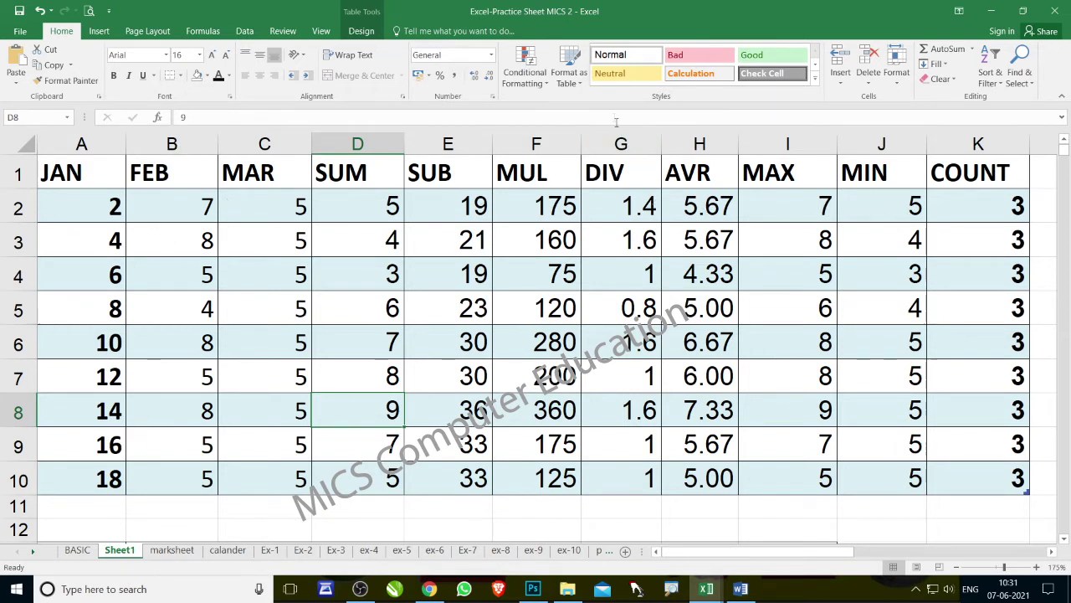
click(569, 68)
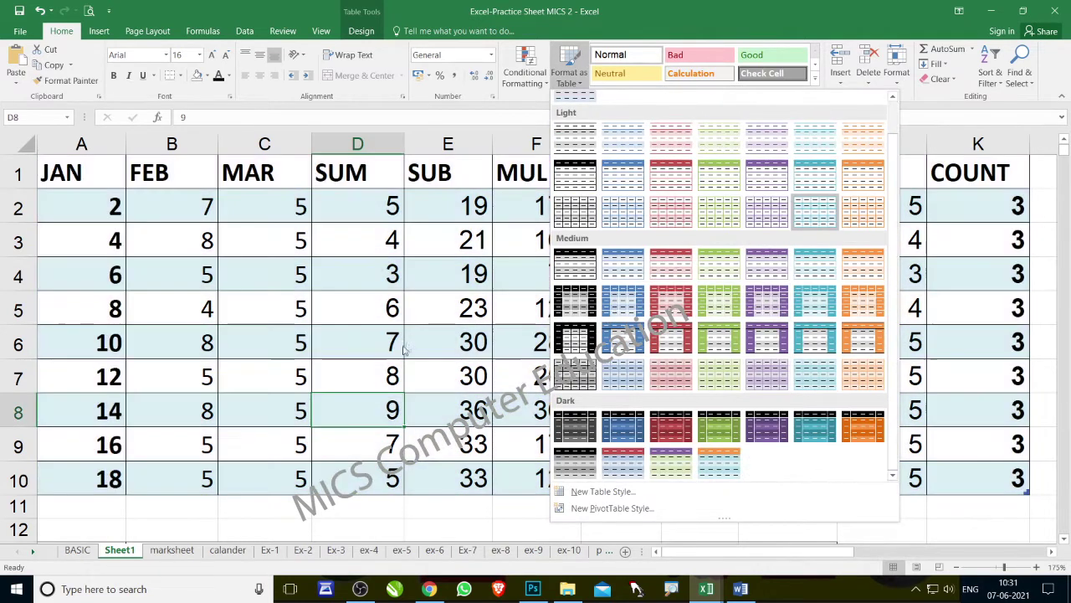
click(814, 375)
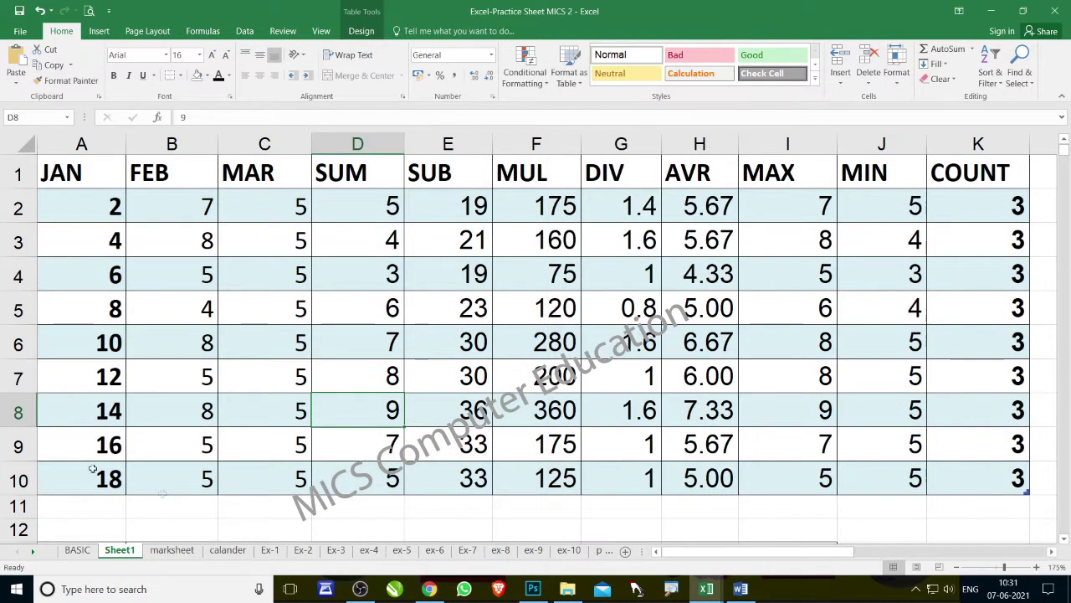
scroll(286, 450, down, 3)
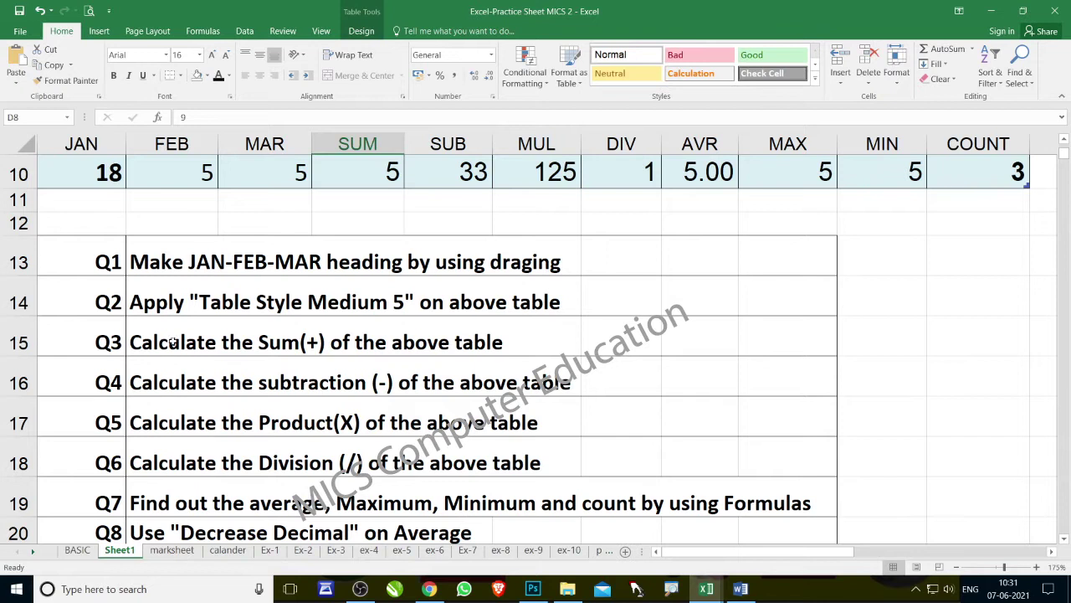
click(342, 346)
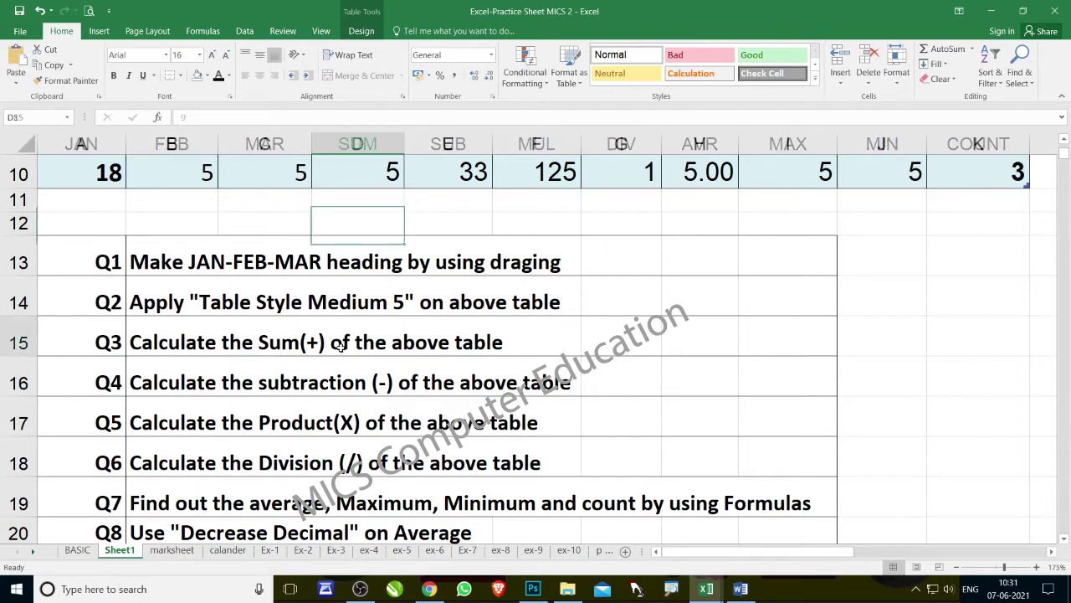
click(379, 388)
click(370, 424)
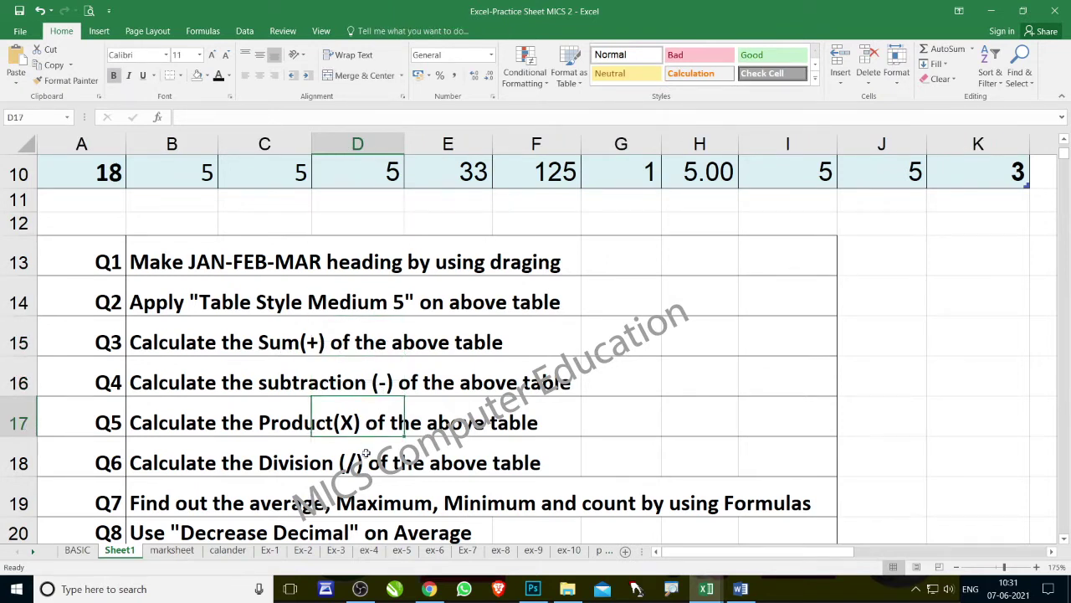
click(374, 463)
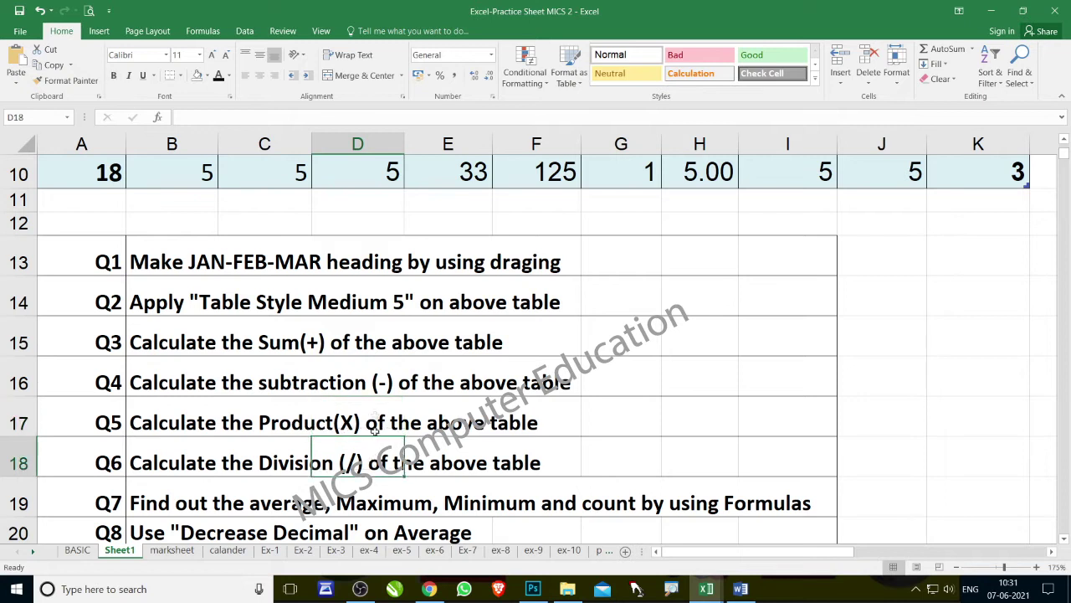
drag(381, 350, 477, 454)
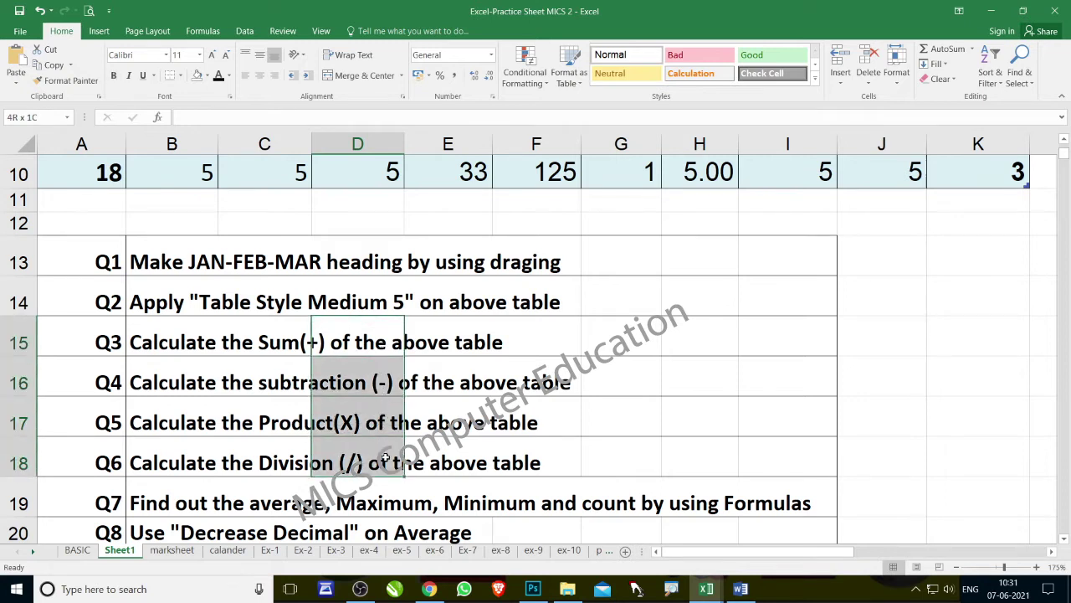
scroll(477, 454, up, 1)
scroll(477, 454, up, 2)
drag(452, 216, 665, 218)
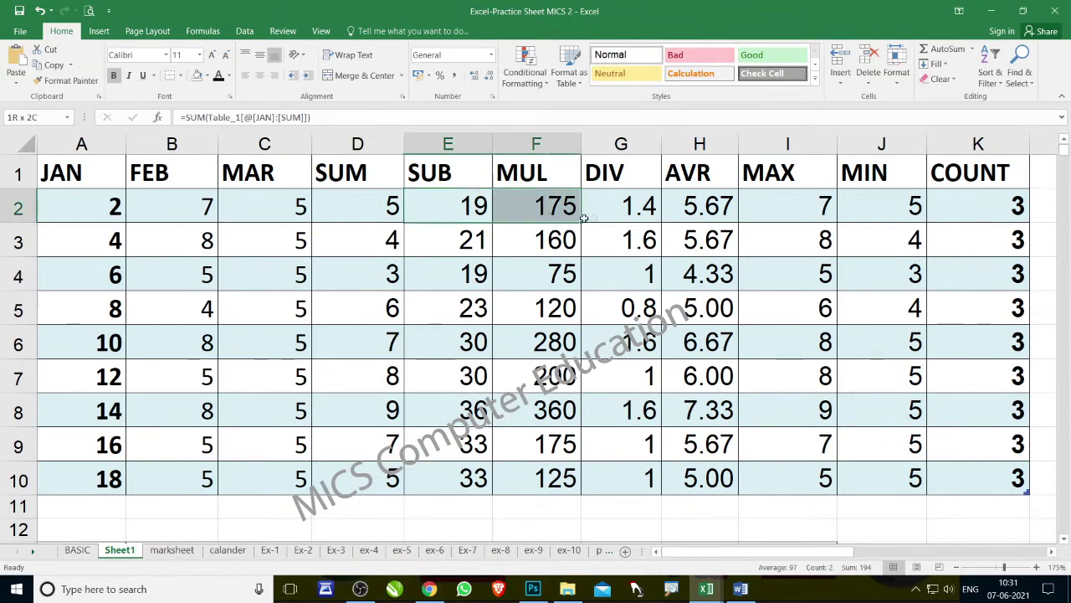
scroll(569, 344, down, 3)
scroll(570, 343, down, 1)
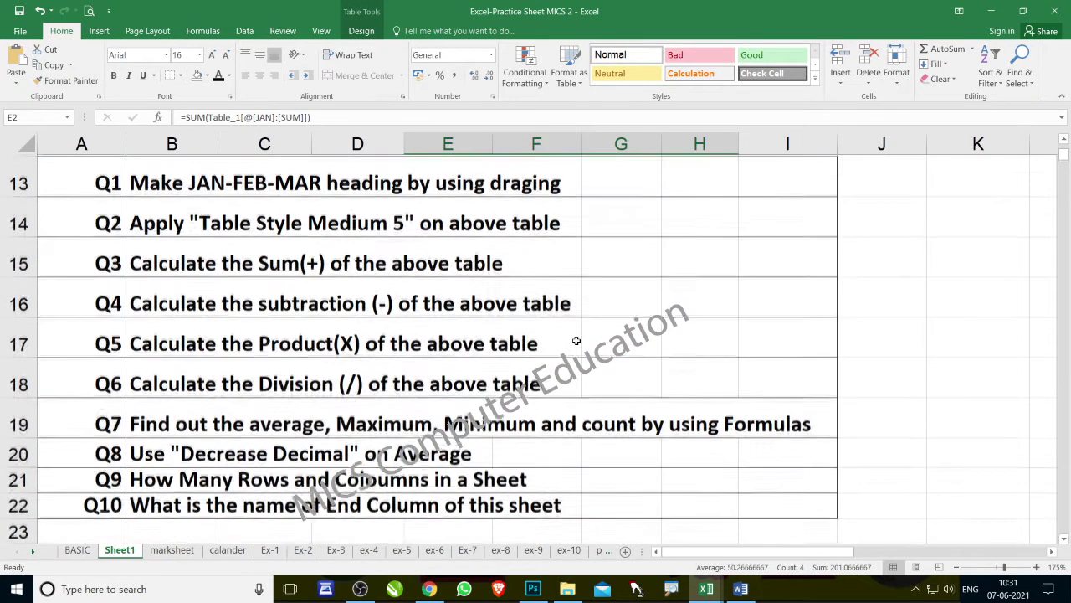
scroll(569, 343, down, 1)
drag(375, 303, 728, 301)
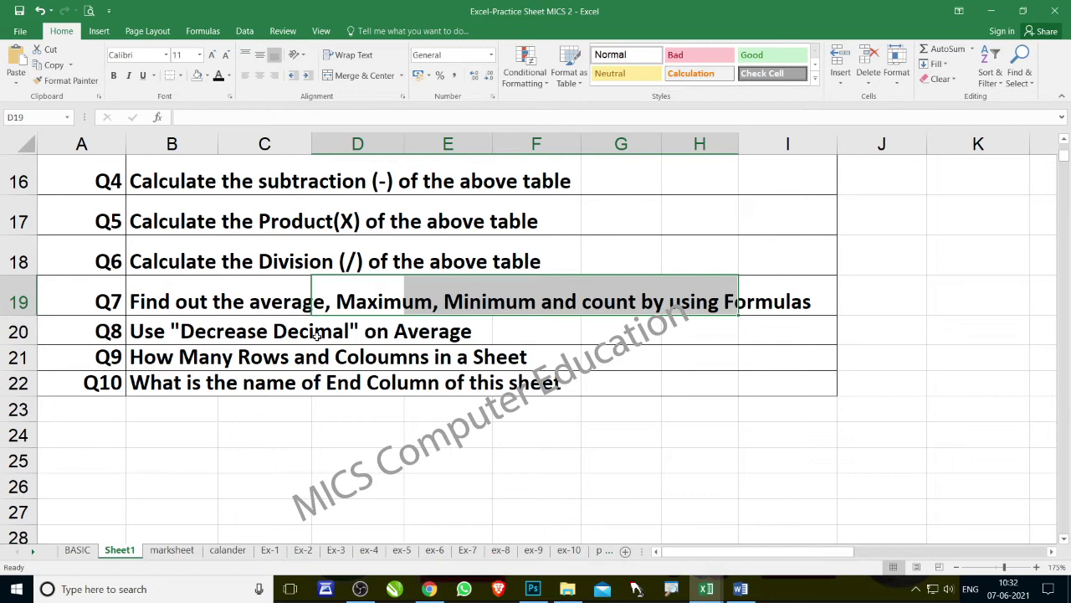
scroll(578, 410, up, 4)
scroll(577, 410, up, 1)
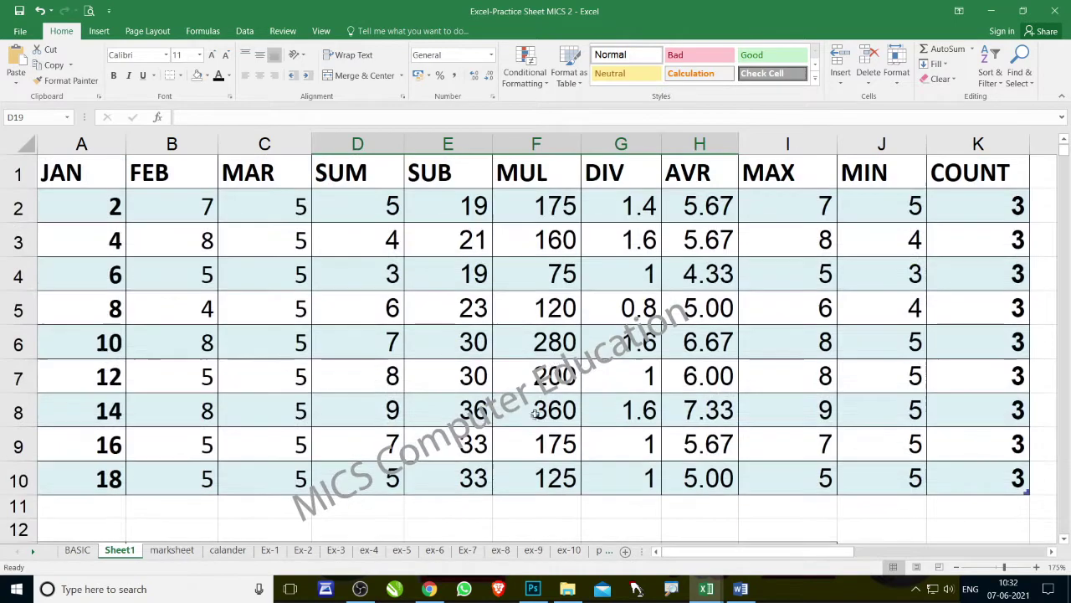
Step: Demonstrate Decrease and Increase Decimal on the H2 average, ending back at two decimals
click(703, 209)
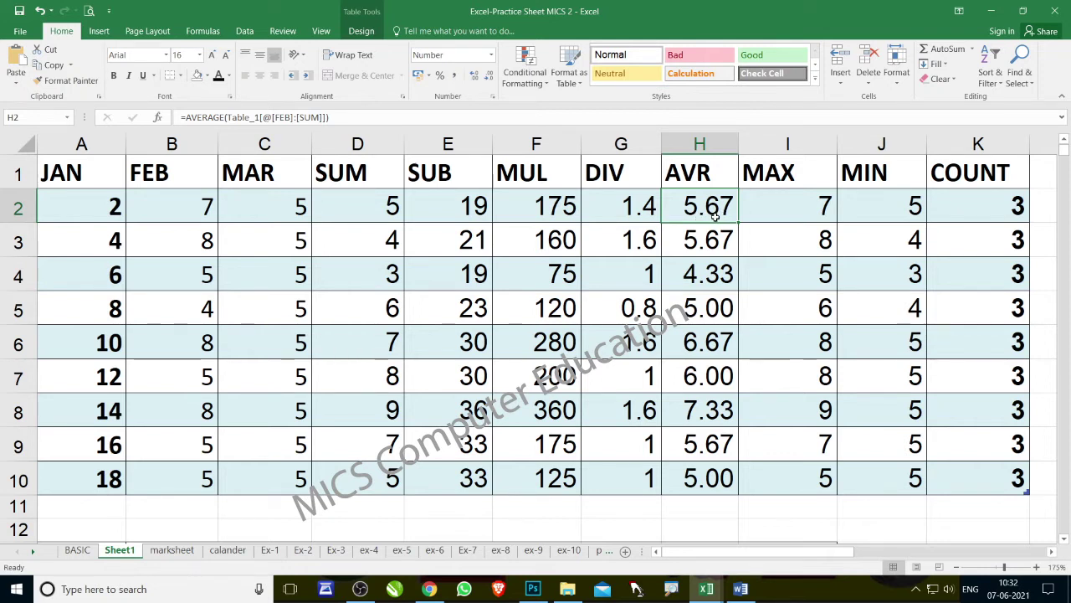
click(491, 78)
click(490, 78)
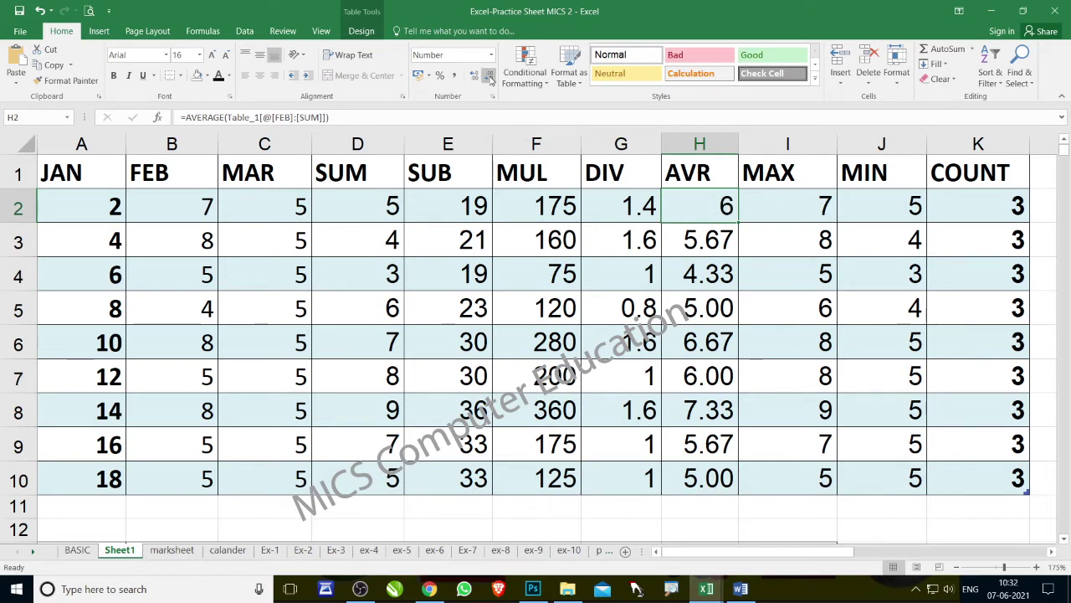
click(477, 83)
click(477, 83)
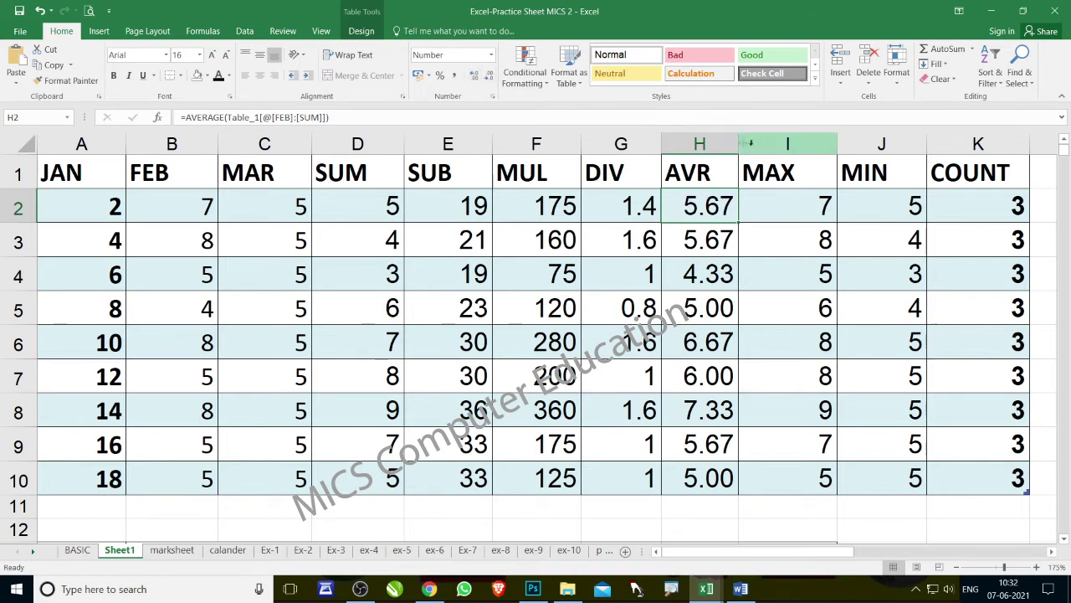
drag(739, 143, 779, 143)
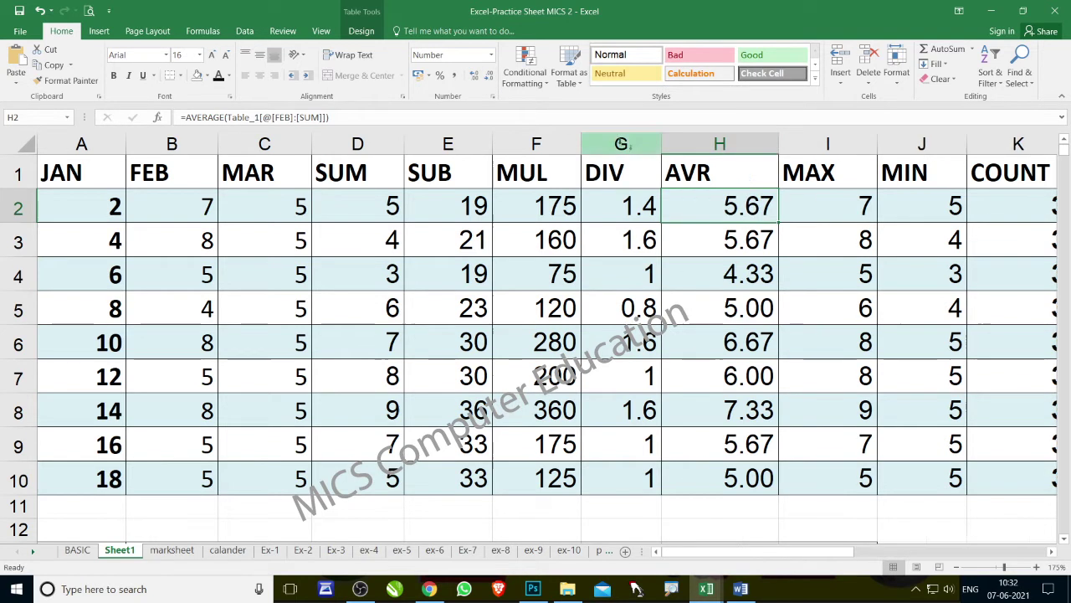
click(474, 78)
click(474, 78)
click(490, 78)
click(489, 78)
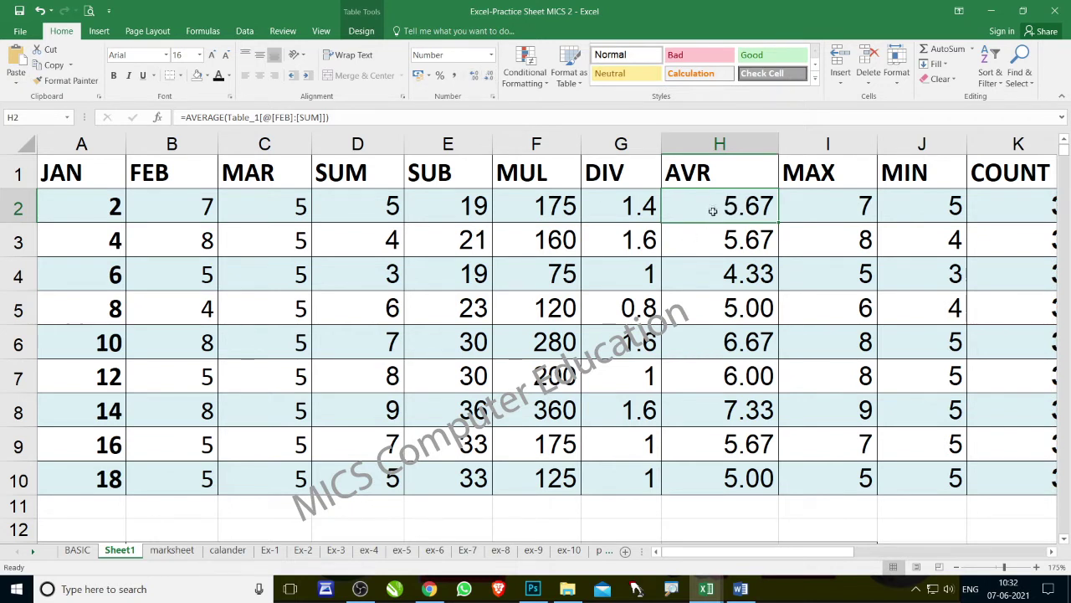
Step: Select the averages H2:H10 and AutoFit column H to the AVR values
drag(713, 208, 732, 469)
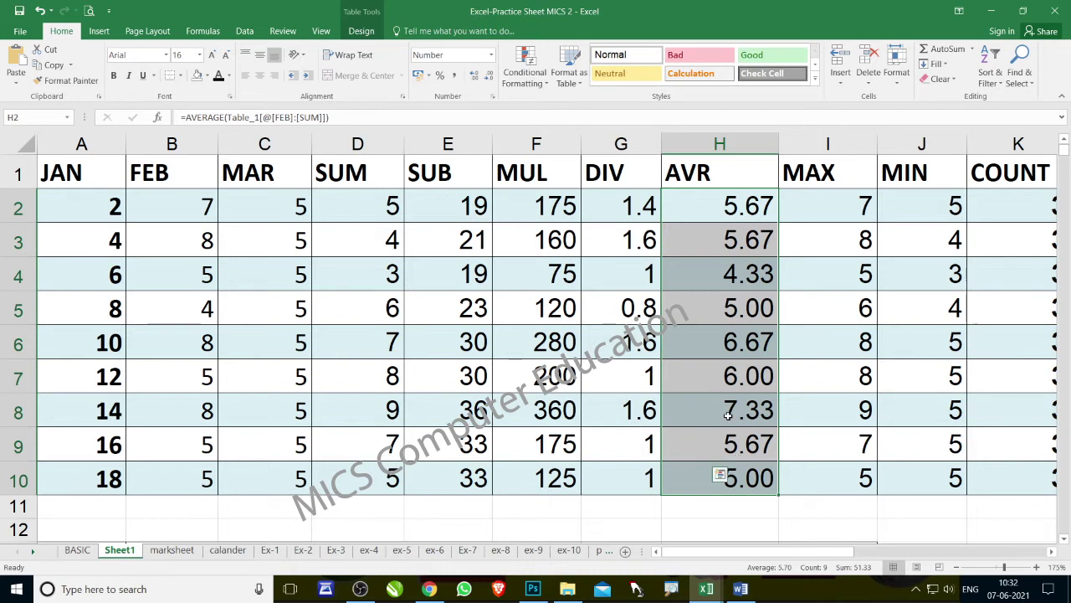
ctrl+scroll(720, 474, down, 1)
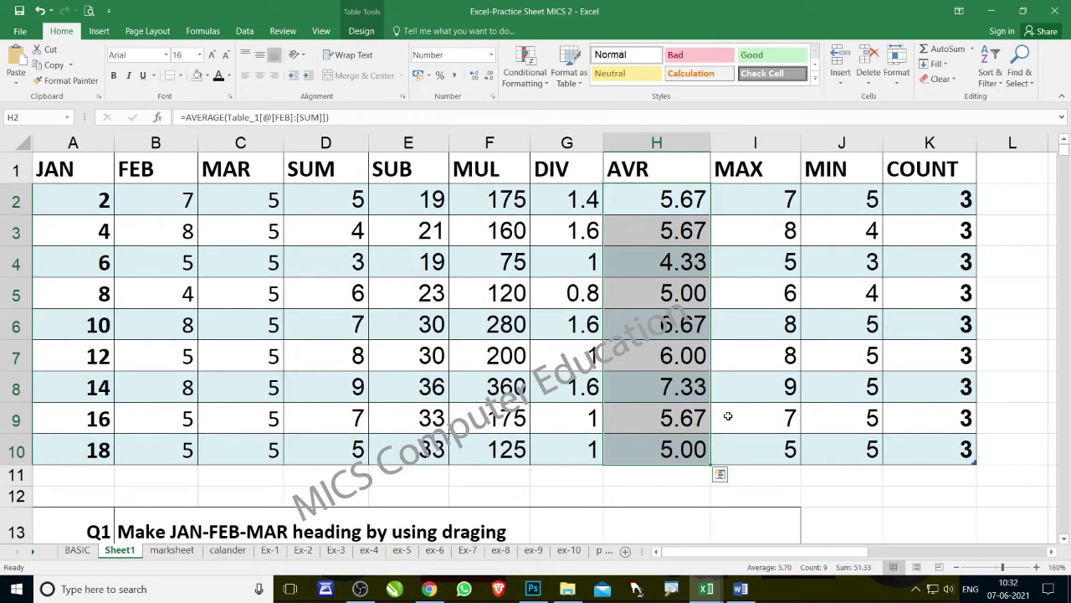
double_click(710, 143)
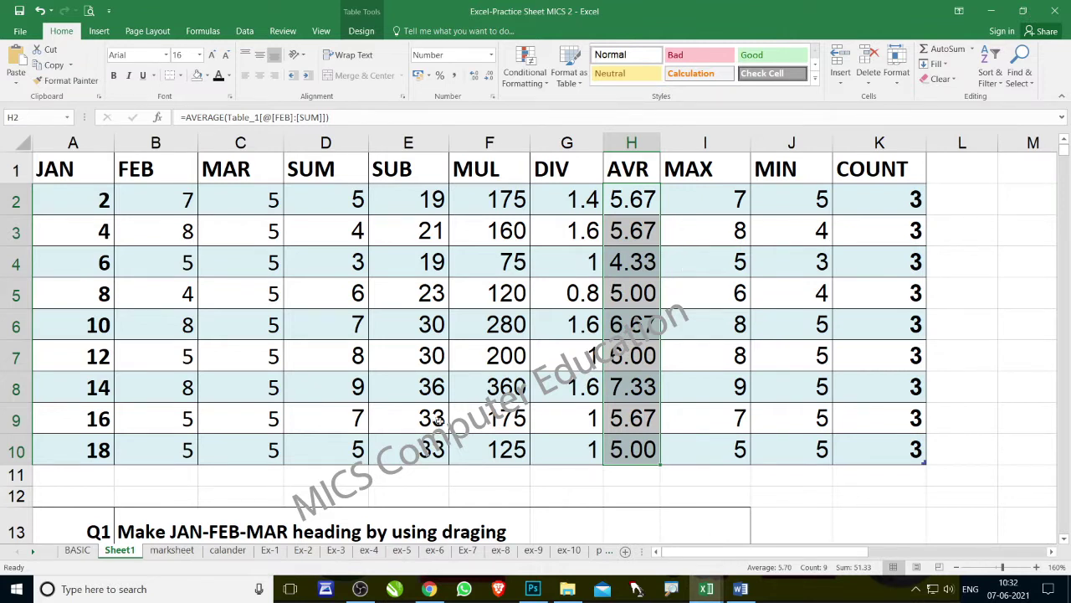
Step: Scroll down the exercise list and highlight the Q9 rows-and-columns question
scroll(435, 420, down, 1)
scroll(425, 418, down, 1)
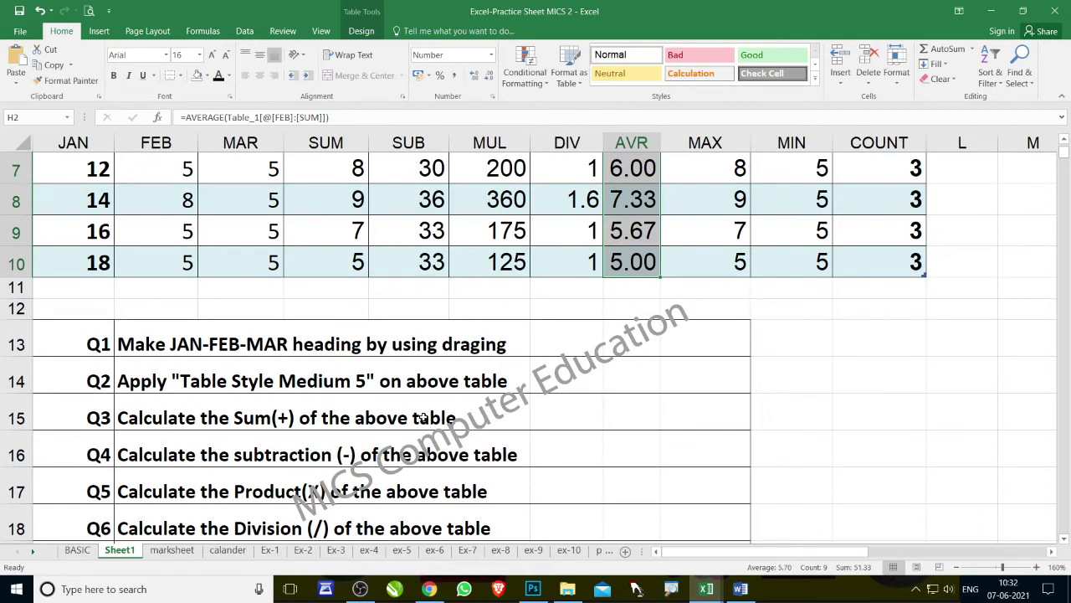
scroll(423, 417, down, 1)
scroll(423, 417, down, 1)
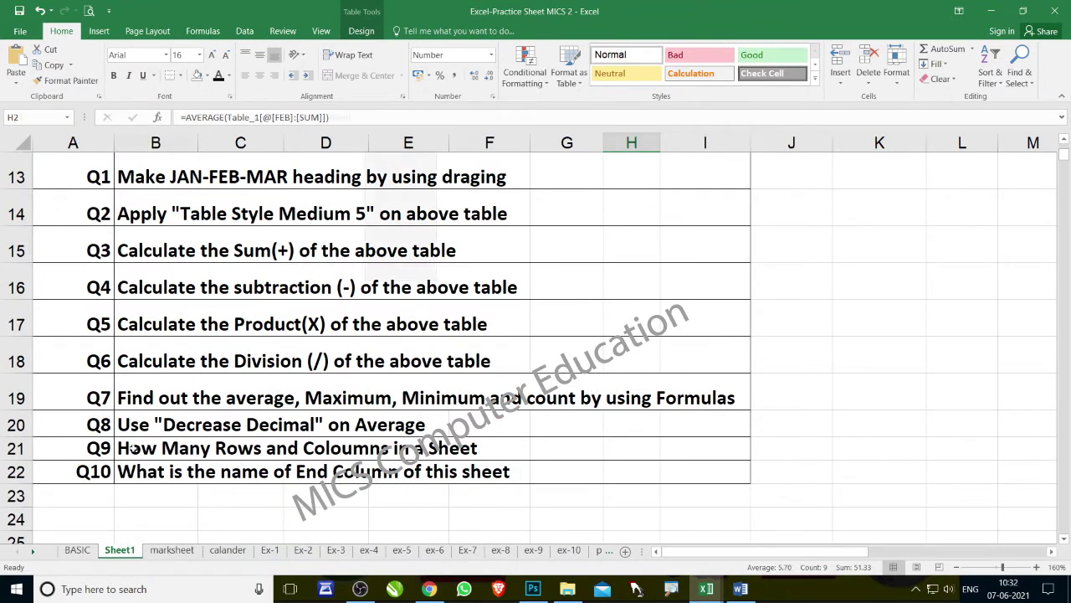
drag(132, 450, 463, 450)
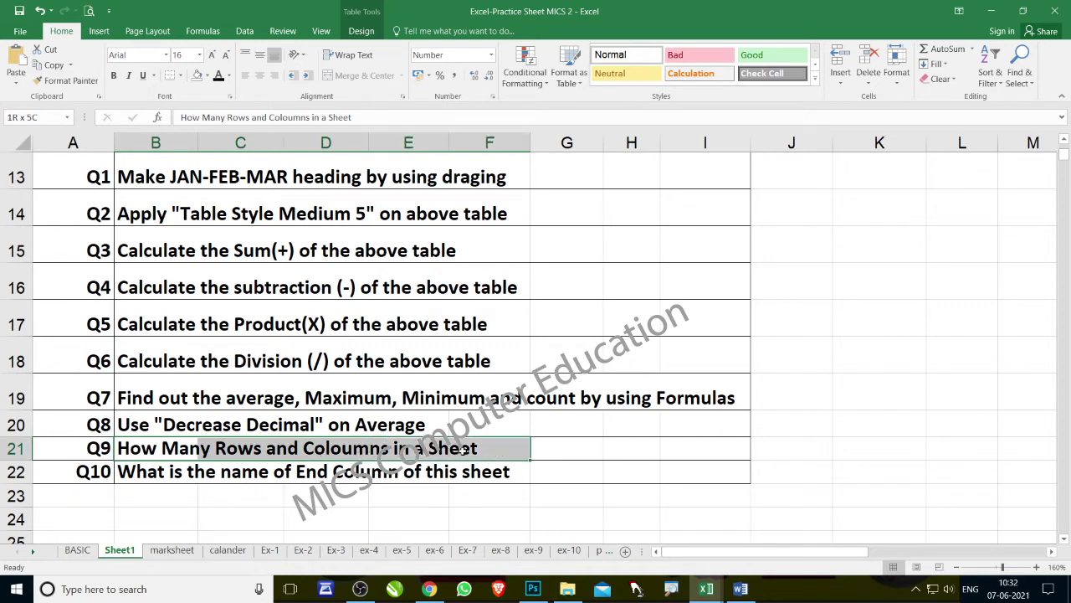
scroll(322, 414, up, 4)
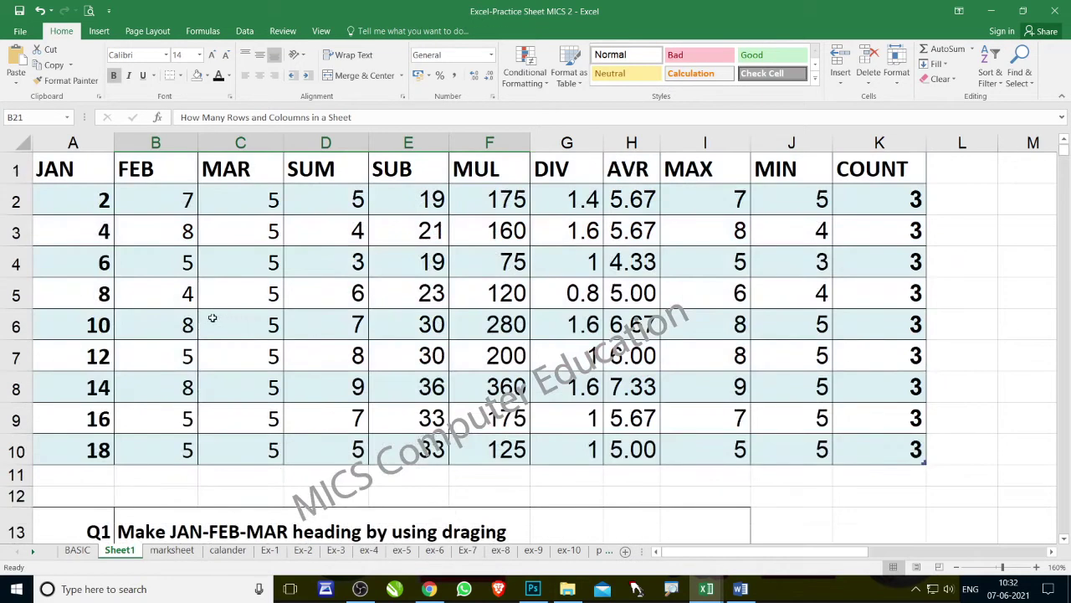
click(98, 282)
click(177, 257)
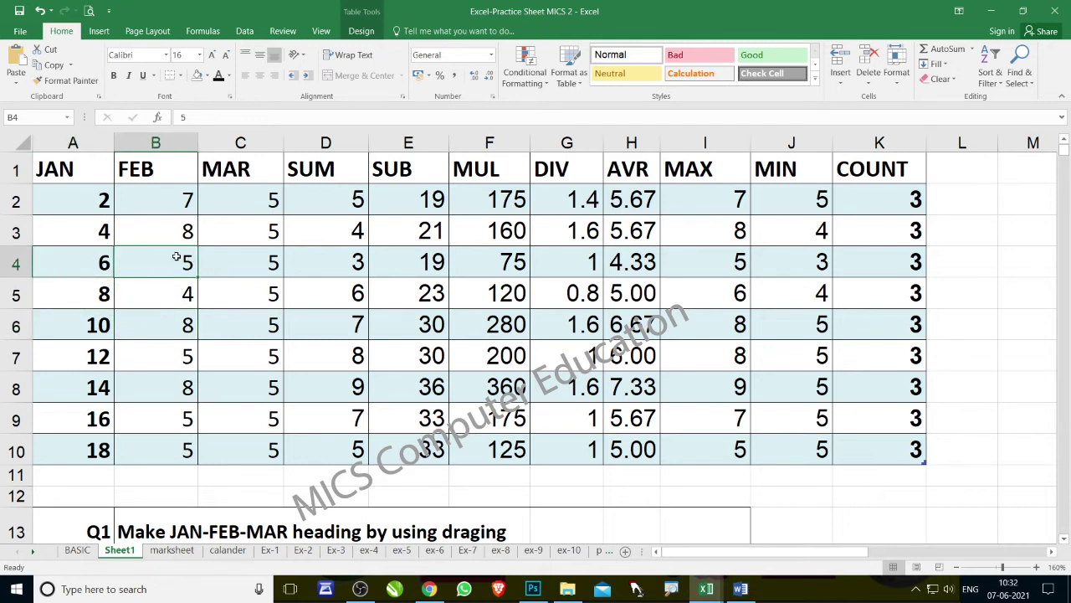
drag(181, 265, 182, 306)
drag(205, 269, 206, 299)
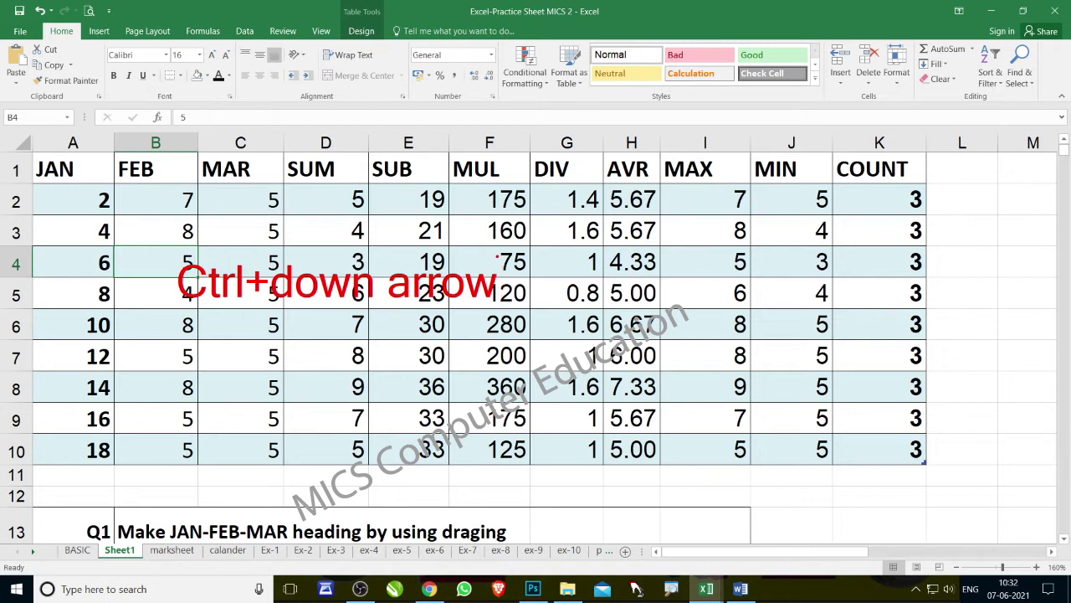
click(248, 274)
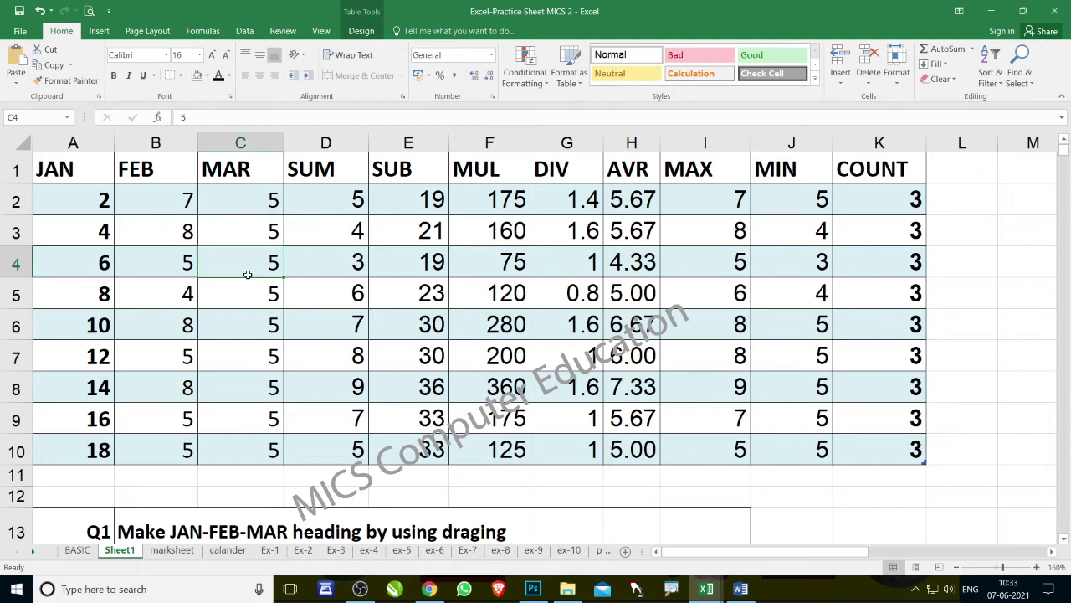
key(ctrl+Down)
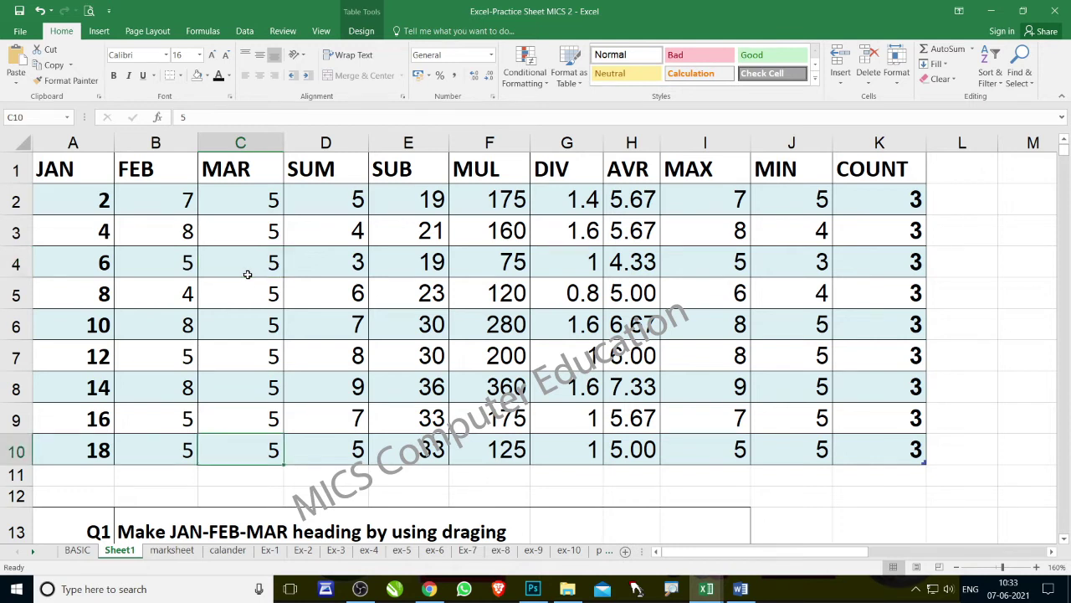
key(ctrl+Down)
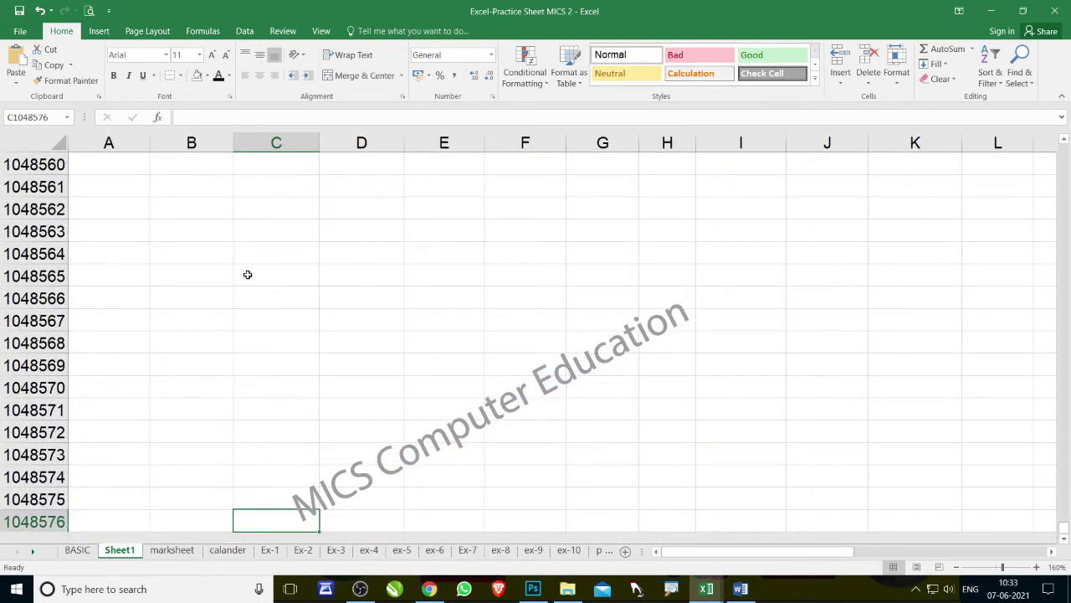
key(ctrl+Left)
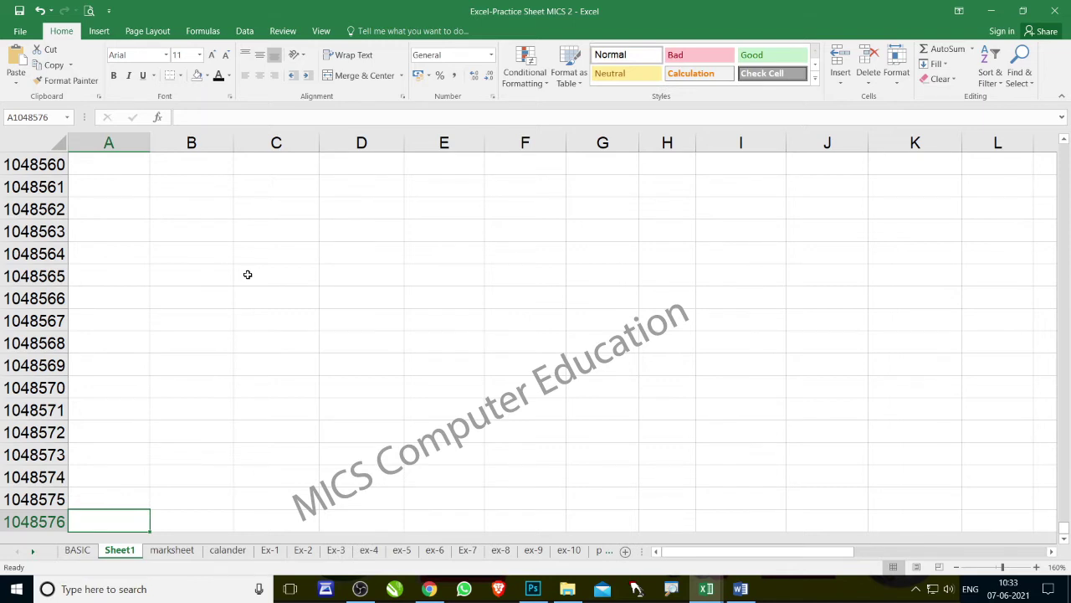
key(ctrl+Up)
key(ctrl+Up)
key(ctrl+Up)
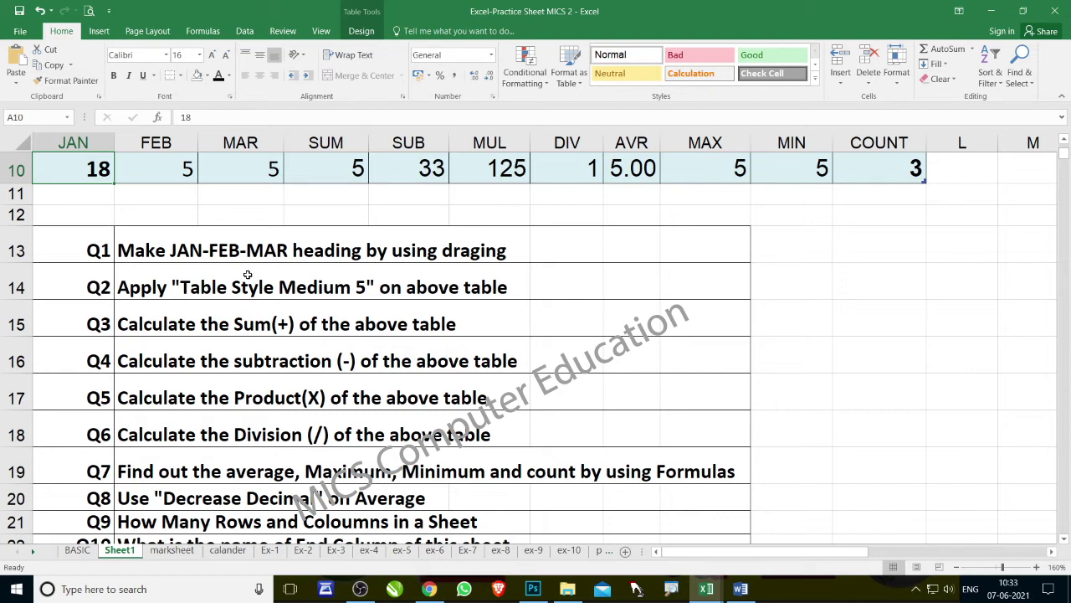
Step: Enter 16384 in XFD10, then jump back to the top of the data table
key(ctrl+Right)
key(ctrl+Right)
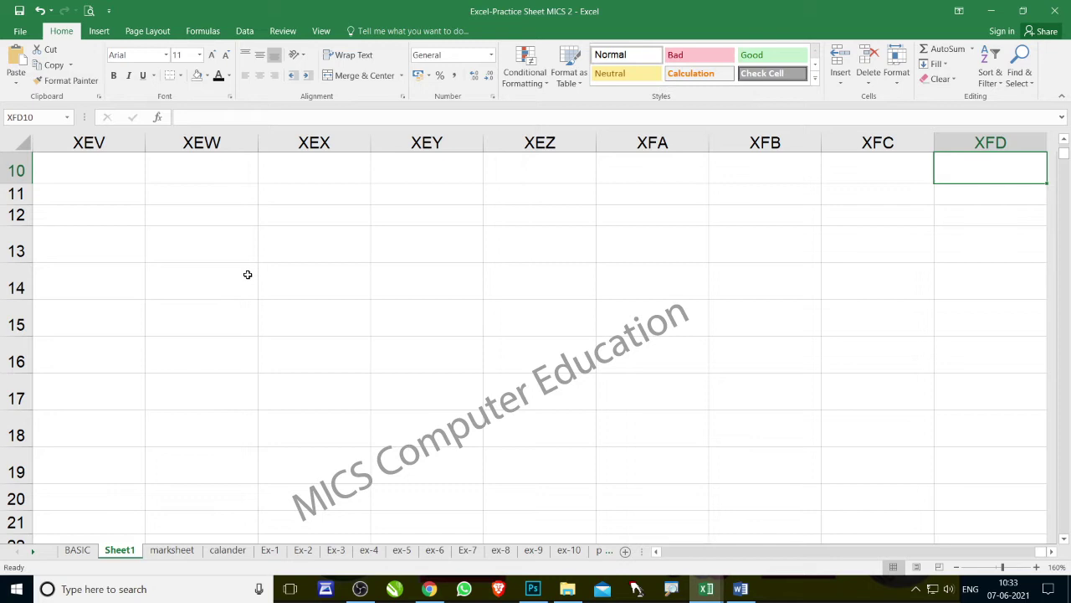
text(16384)
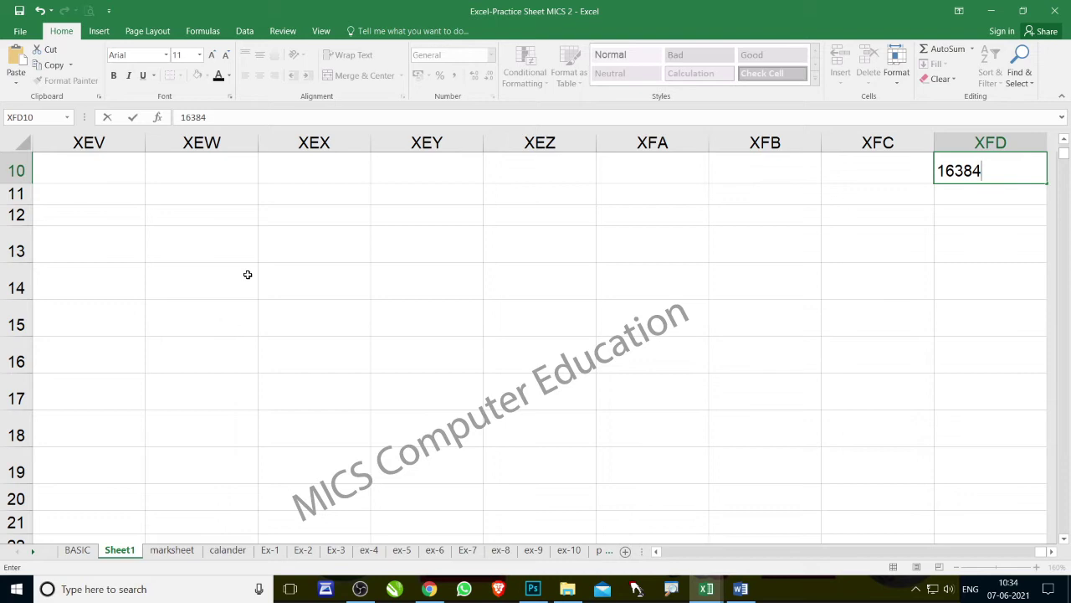
key(Return)
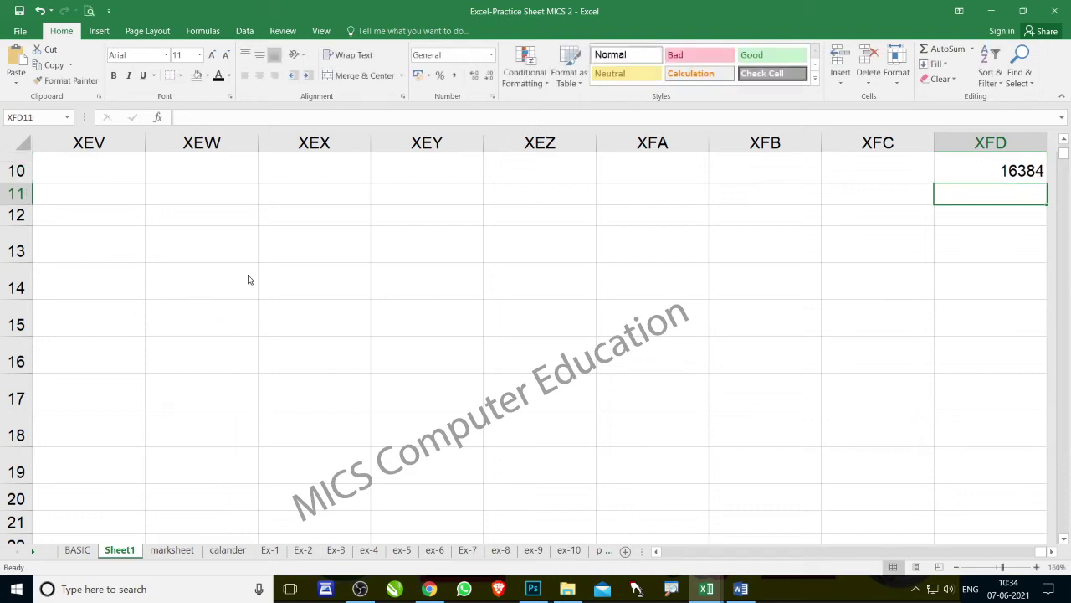
key(Up)
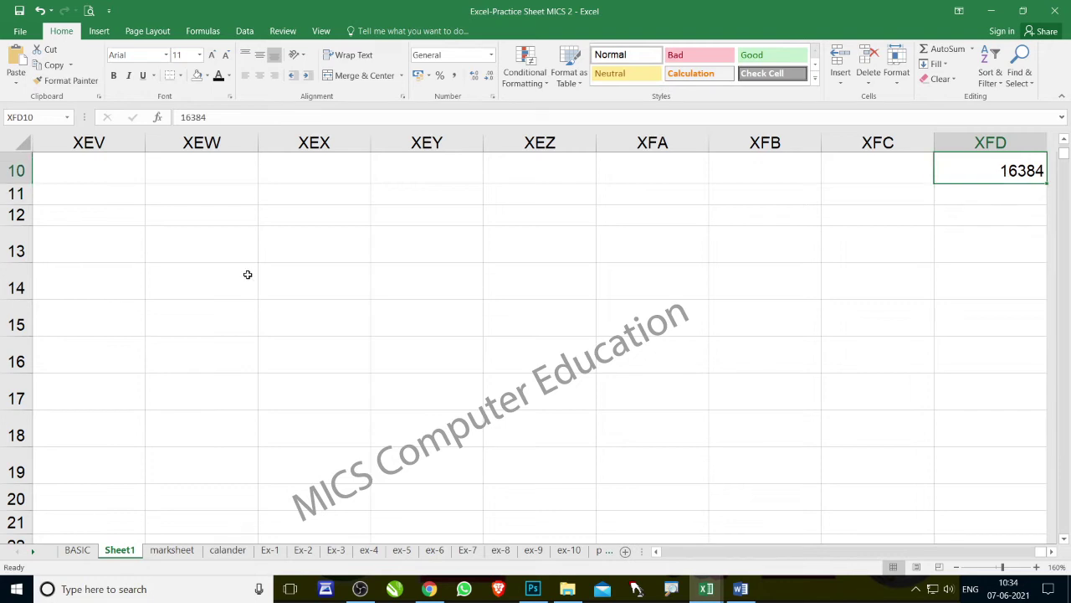
key(ctrl+Left)
key(ctrl+Left)
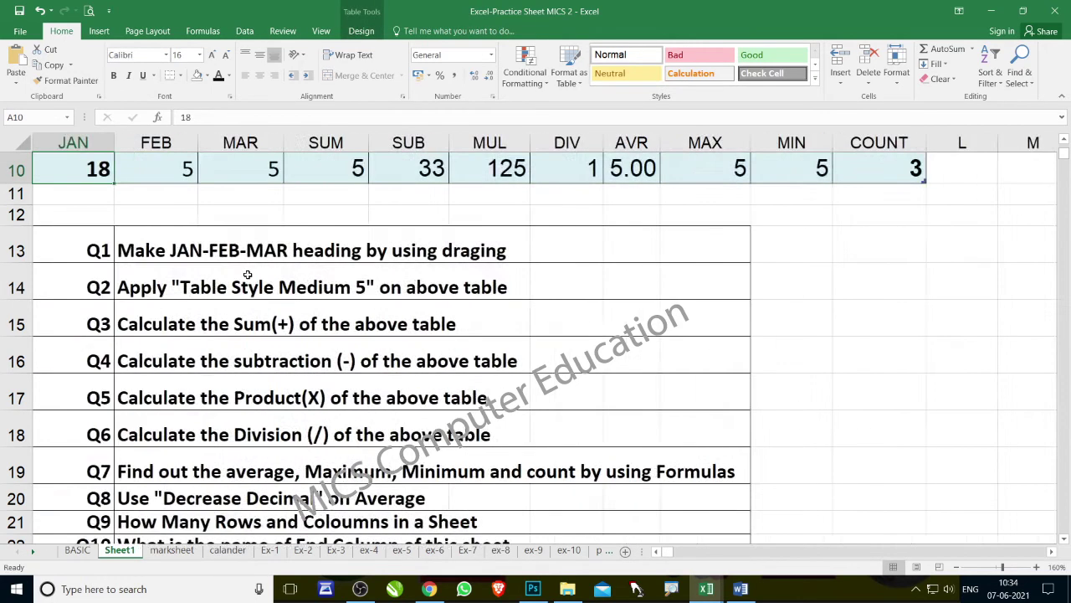
key(ctrl+Up)
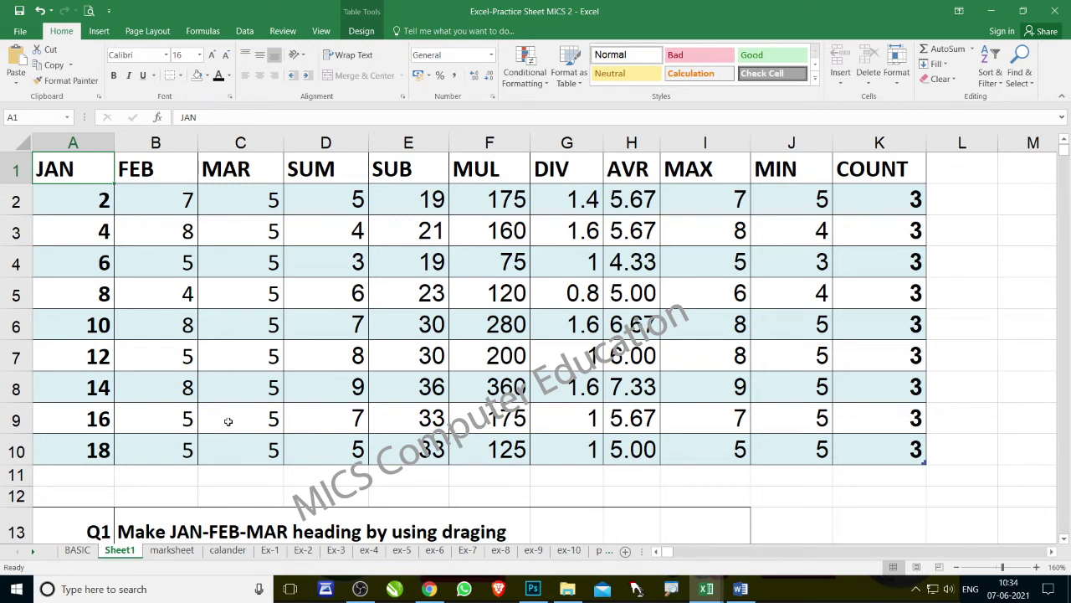
scroll(228, 421, down, 4)
scroll(306, 472, down, 1)
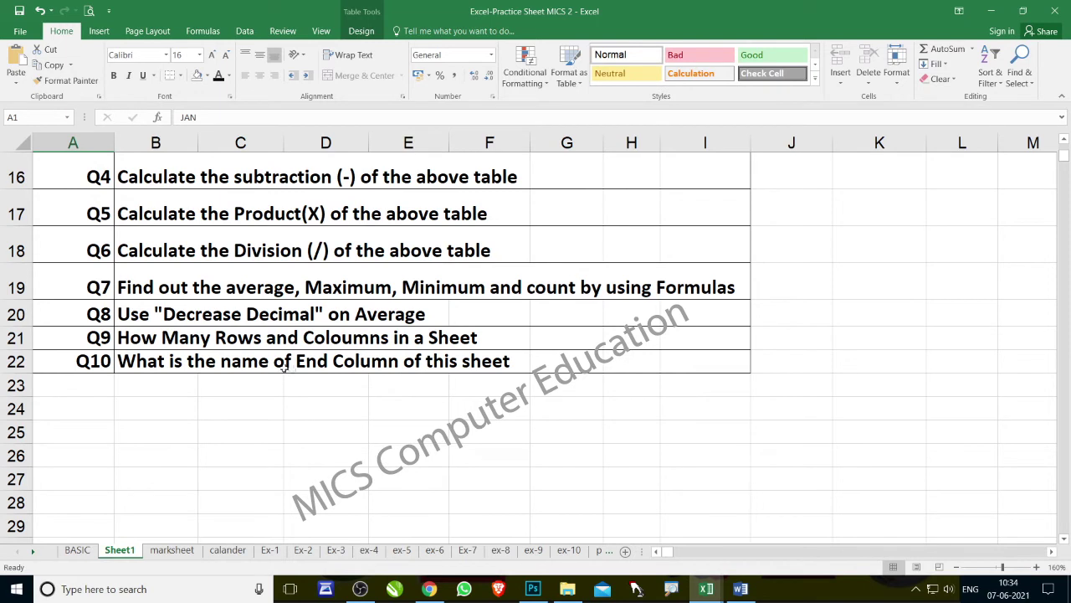
click(409, 364)
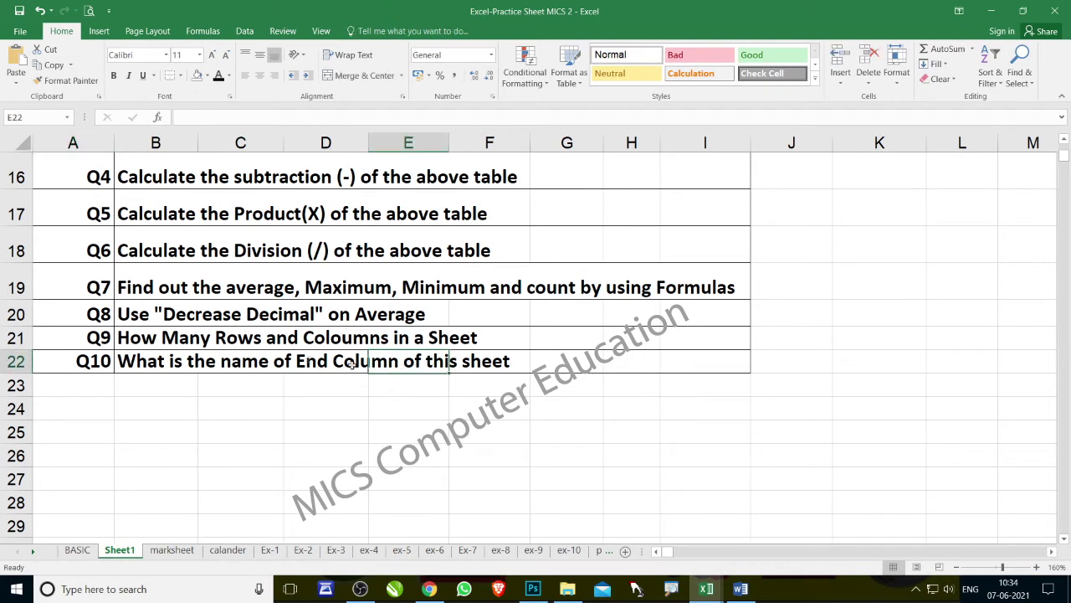
click(148, 364)
click(169, 280)
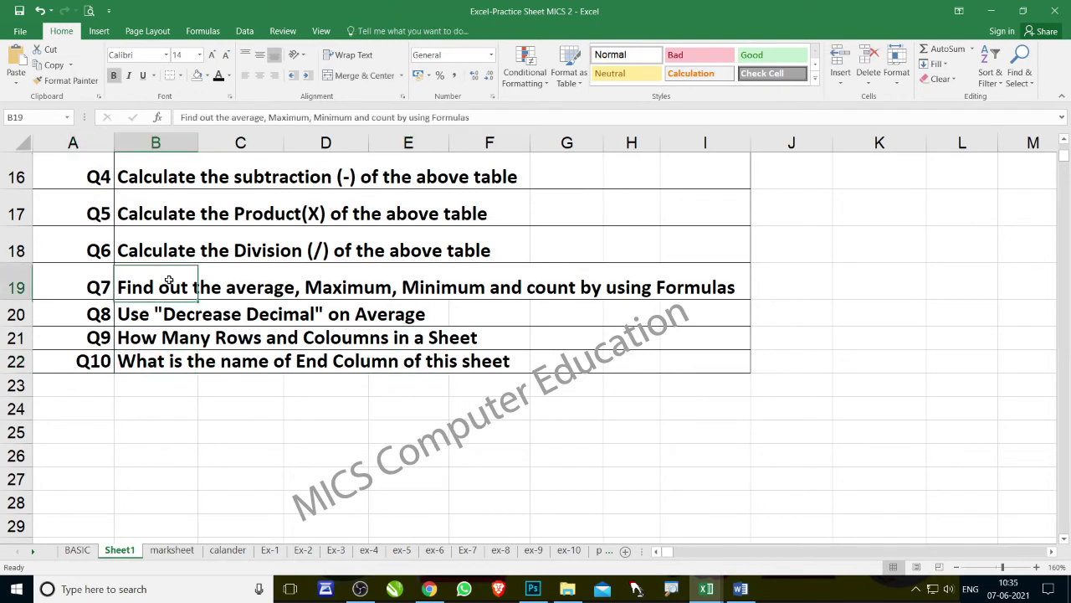
key(ctrl+Right)
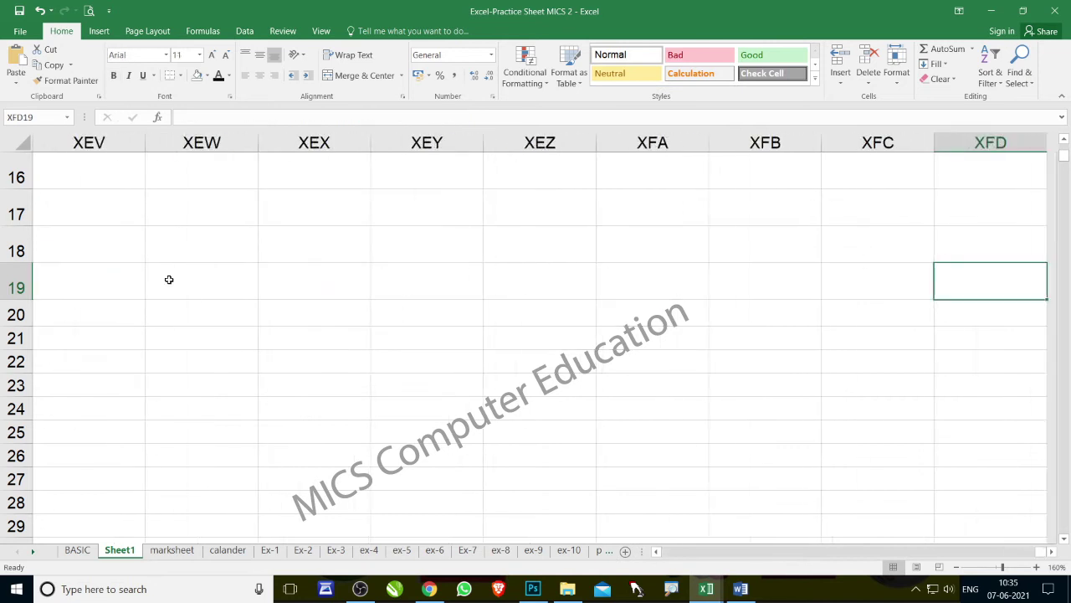
key(ctrl+Up)
key(ctrl+Up)
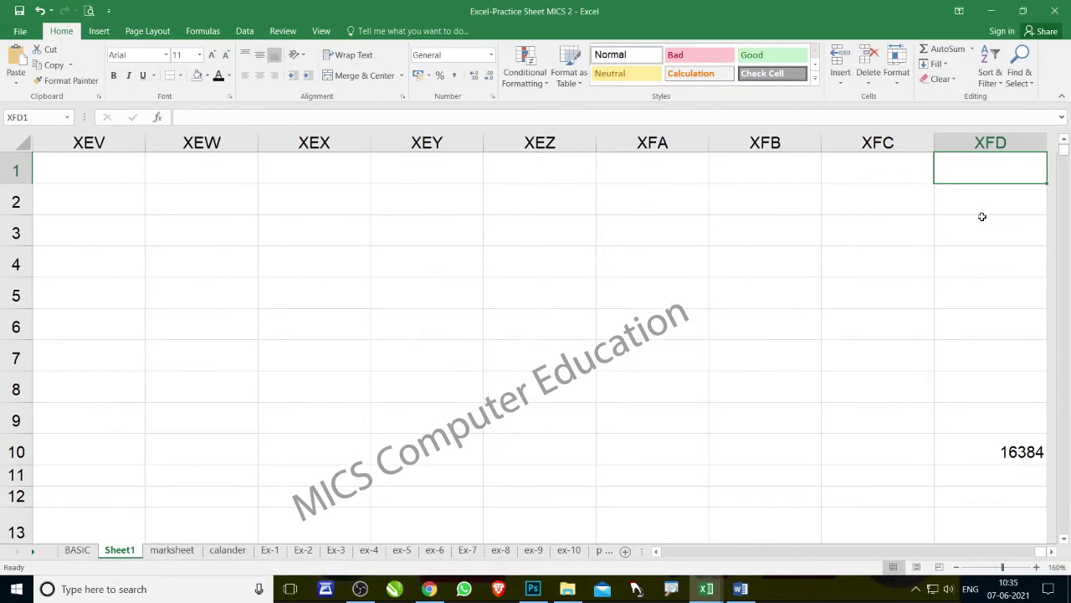
key(ctrl+Home)
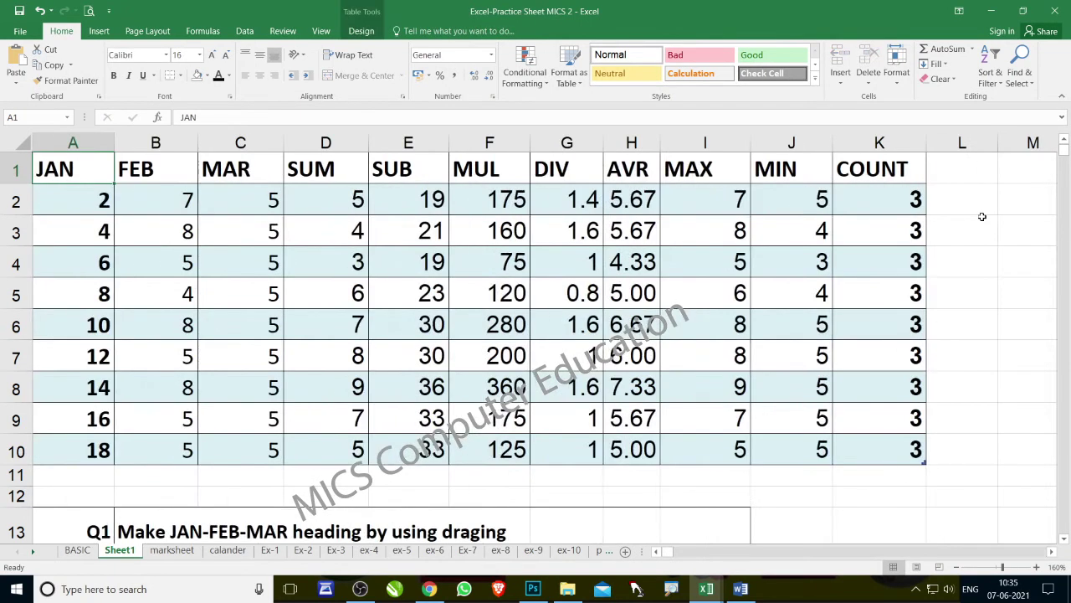
Step: Fill the header cells A1:K1, JAN through COUNT, with Standard Yellow
key(Down)
key(Down)
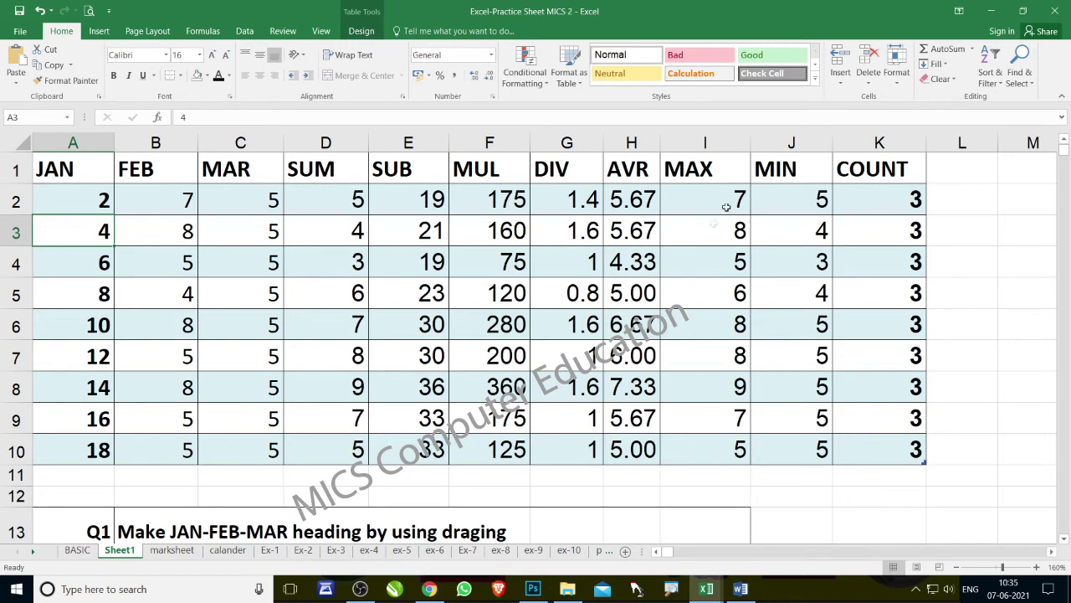
drag(81, 176, 878, 170)
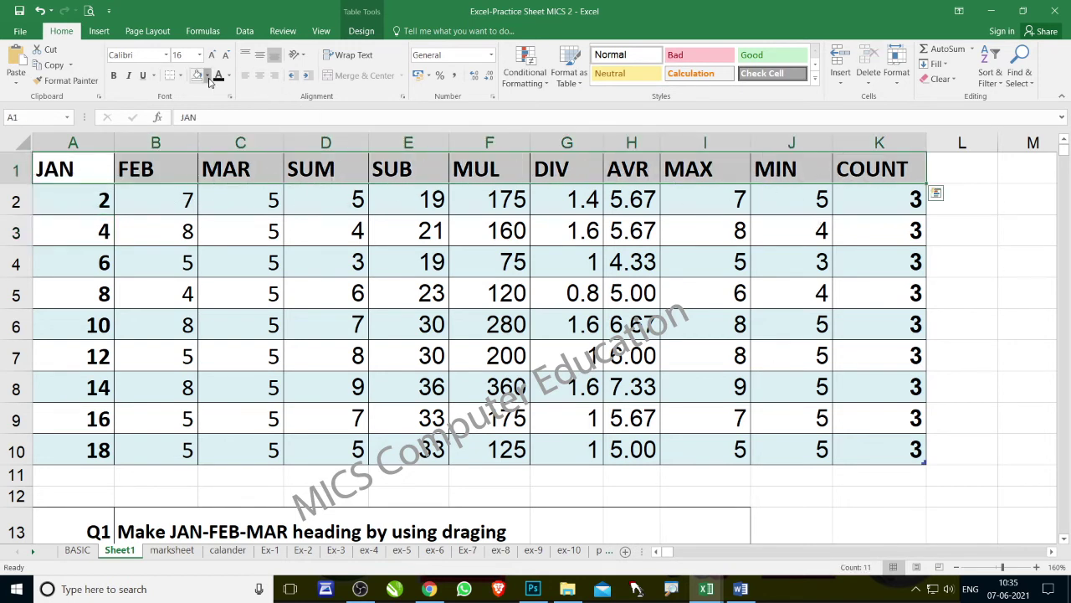
click(208, 74)
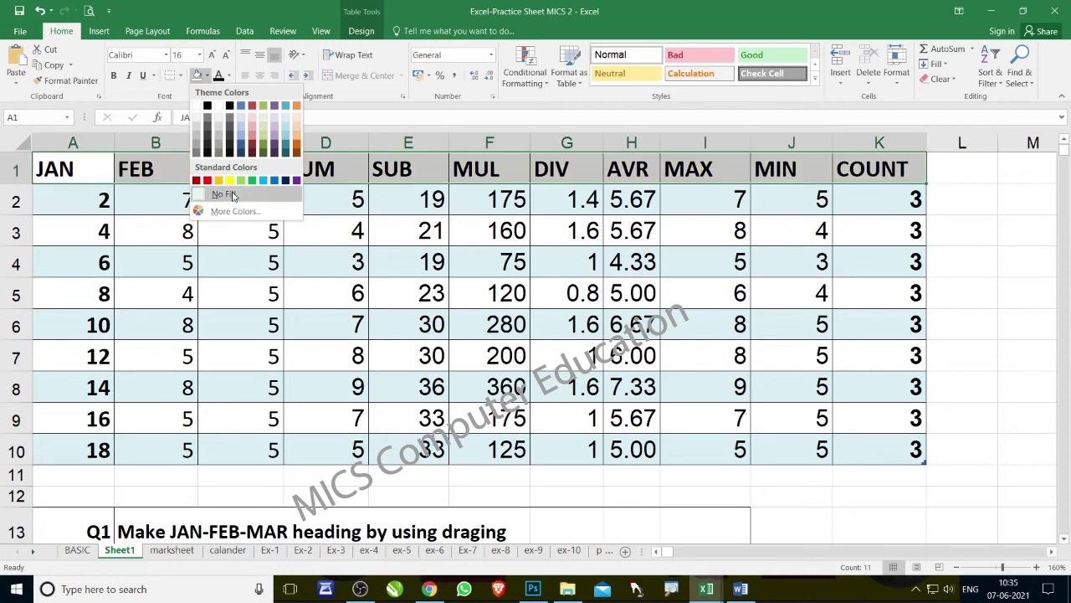
click(229, 180)
click(567, 268)
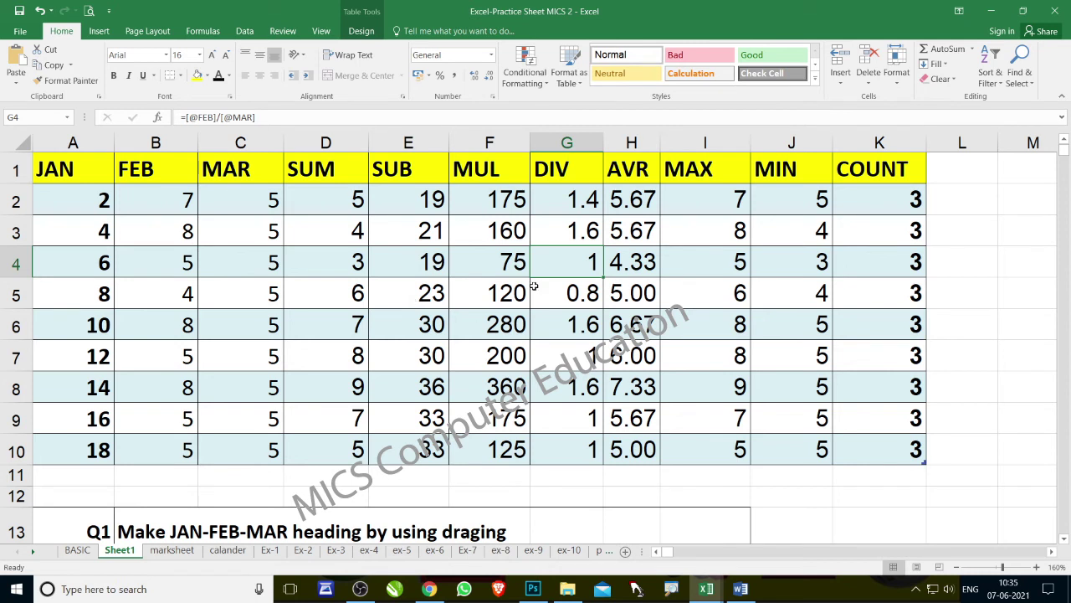
scroll(498, 312, down, 1)
scroll(498, 311, down, 2)
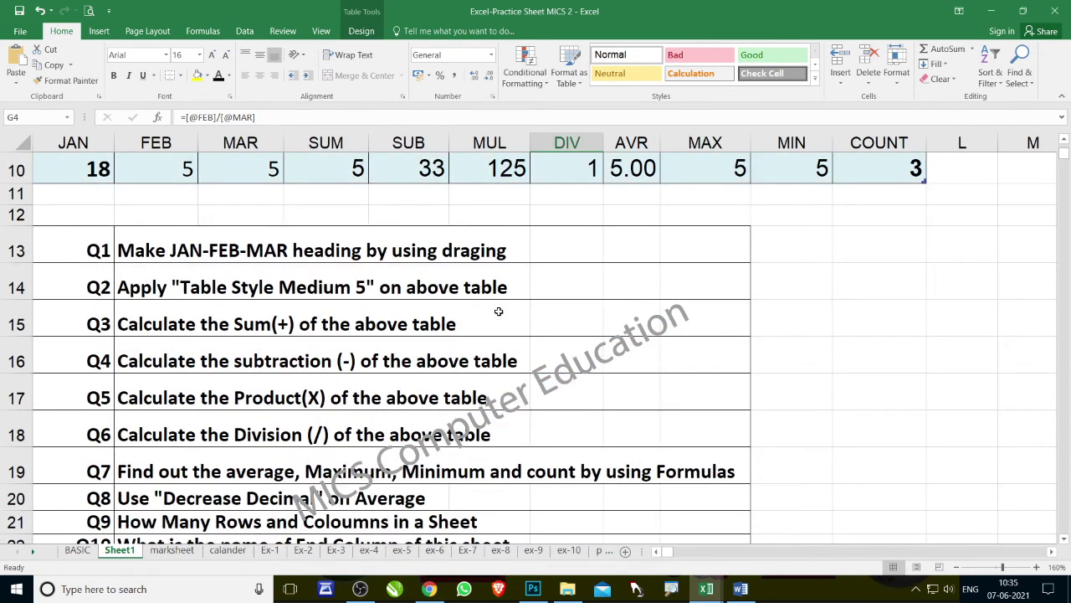
scroll(497, 322, up, 3)
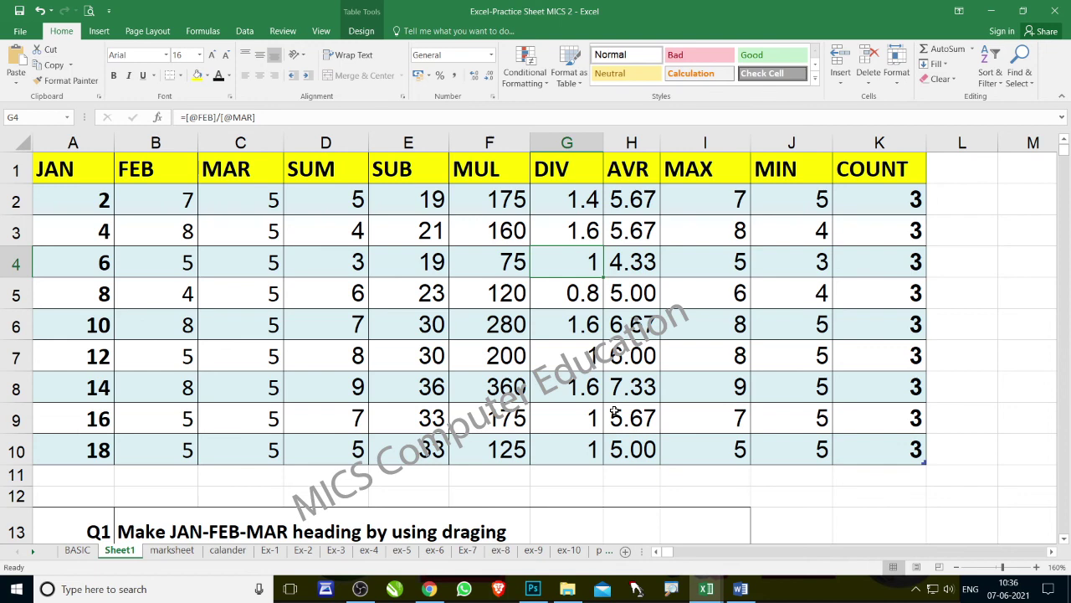
scroll(614, 411, down, 1)
scroll(552, 461, down, 2)
scroll(552, 460, down, 2)
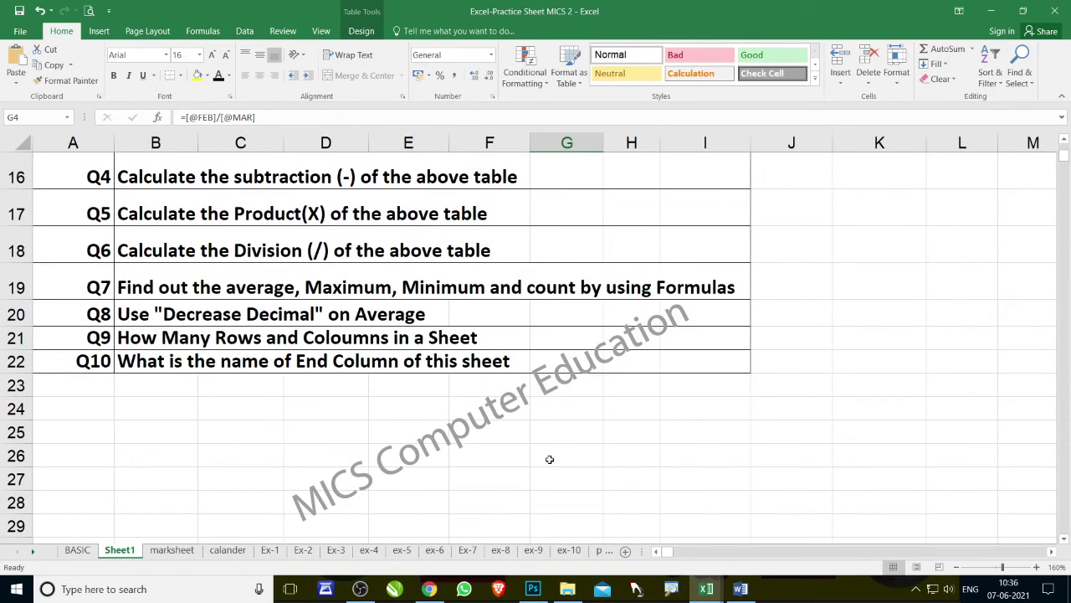
scroll(549, 459, up, 5)
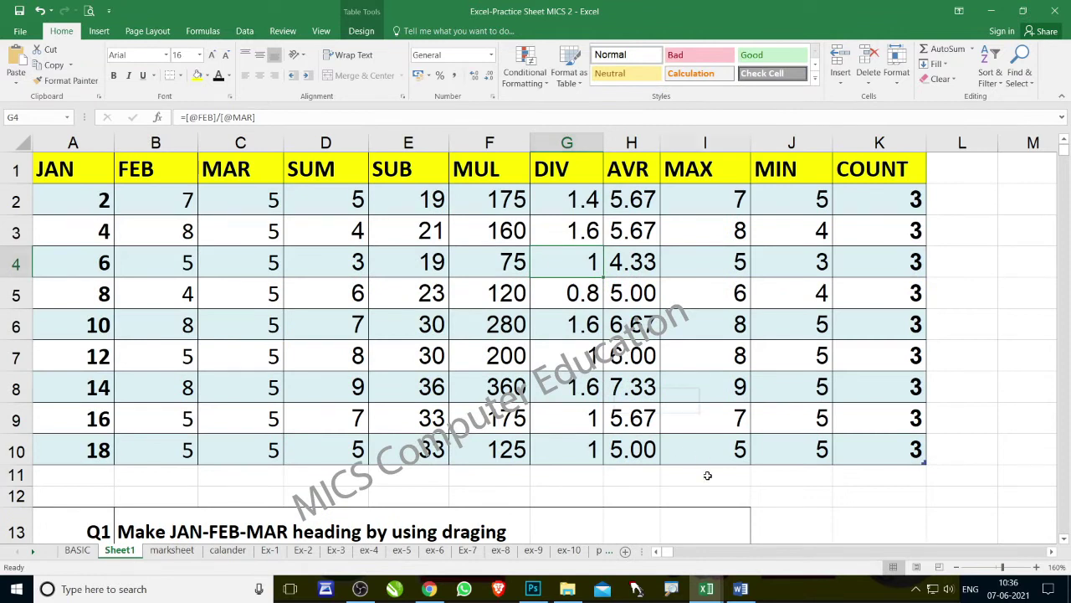
click(707, 476)
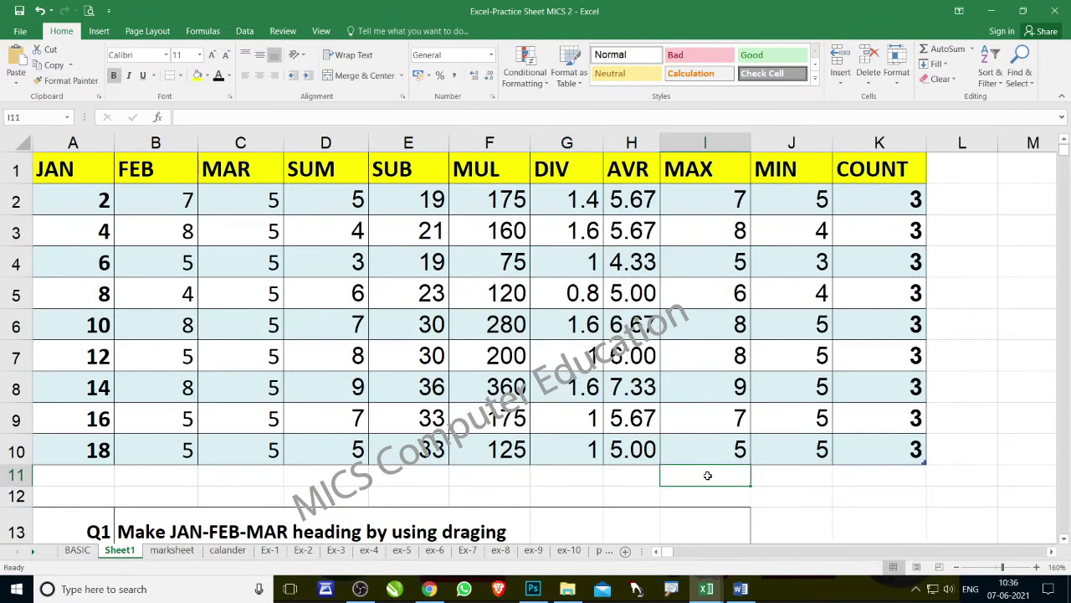